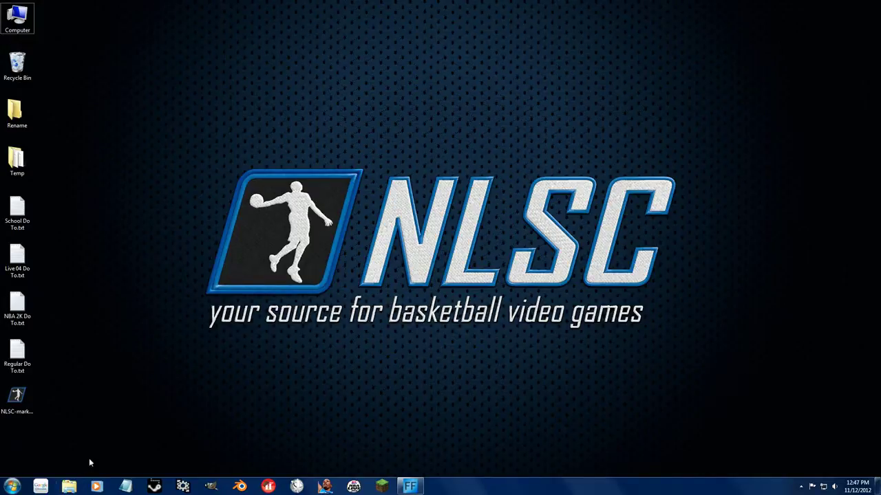
Open the NBA 2K13 game folder and browse through its files.
{"action": "right_click", "coordinate": [70, 487]}
{"action": "left_click", "coordinate": [40, 358]}
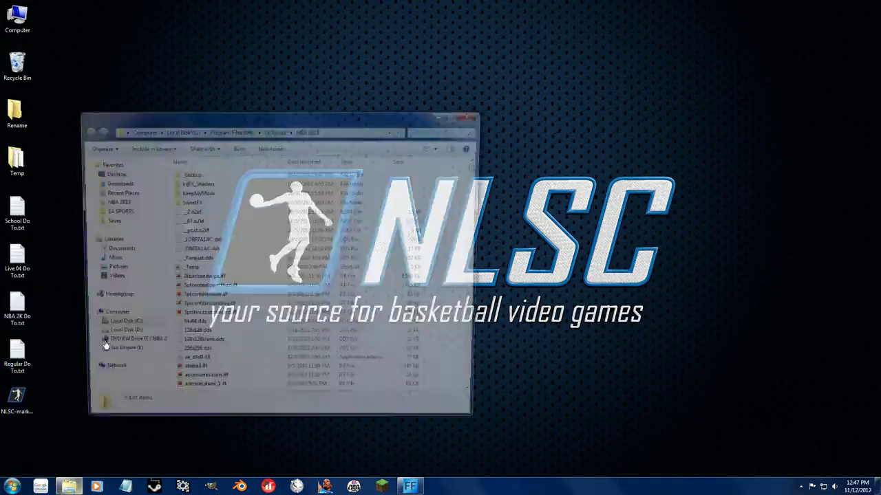
{"action": "left_click", "coordinate": [303, 259]}
{"action": "scroll", "coordinate": [275, 289], "scroll_direction": "down", "scroll_amount": 15}
{"action": "scroll", "coordinate": [268, 323], "scroll_direction": "down", "scroll_amount": 10}
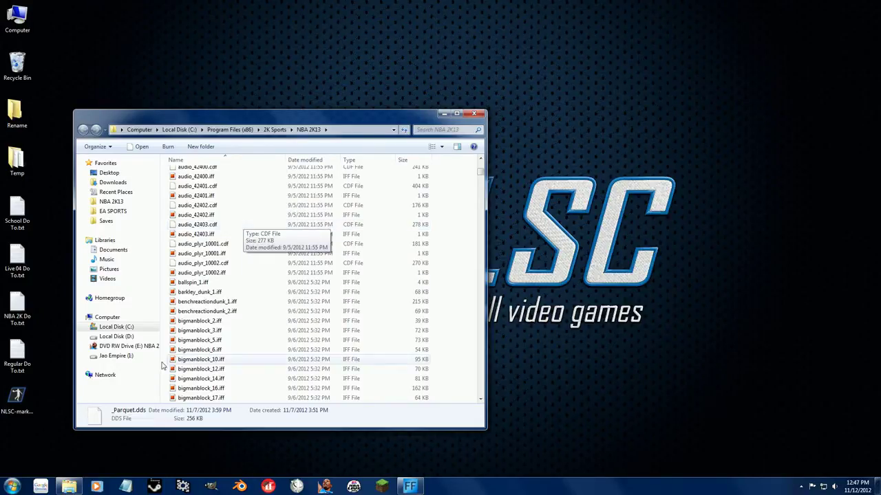
Launch _Mod Tool 2K12 from the Tools folder for game version 2012, and close it after a look.
{"action": "right_click", "coordinate": [70, 487]}
{"action": "left_click", "coordinate": [35, 369]}
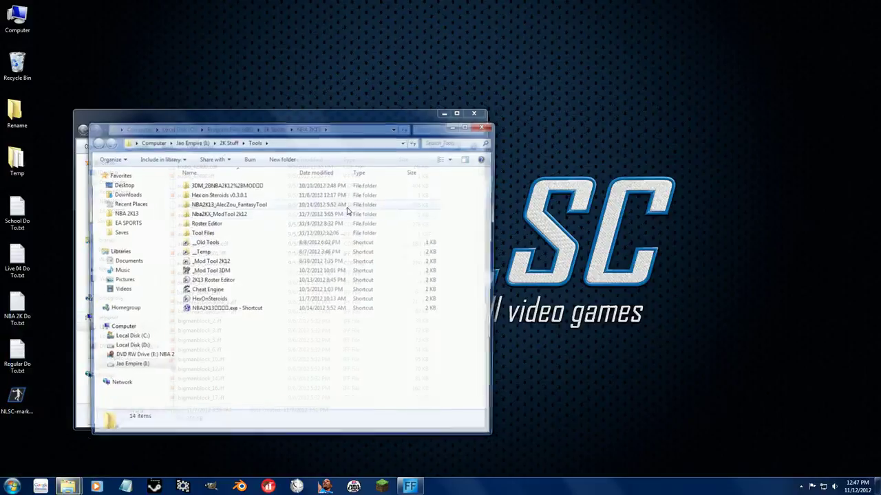
{"action": "left_click", "coordinate": [224, 263]}
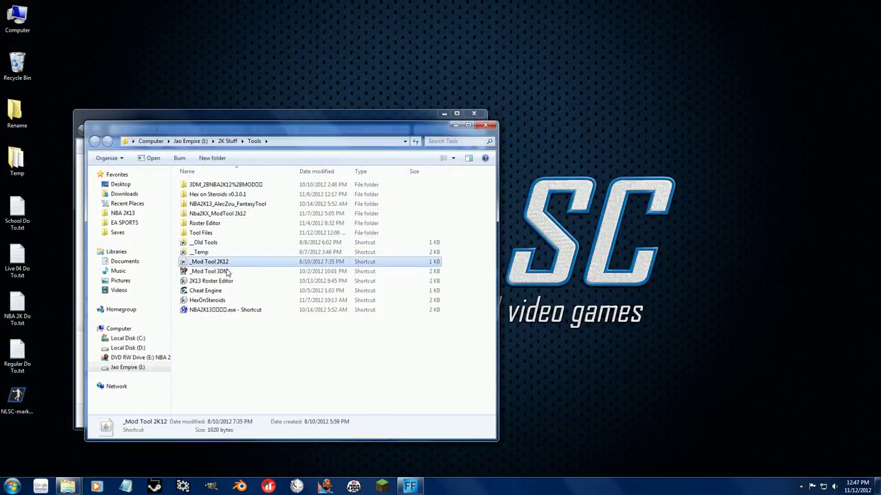
{"action": "key", "text": "Return"}
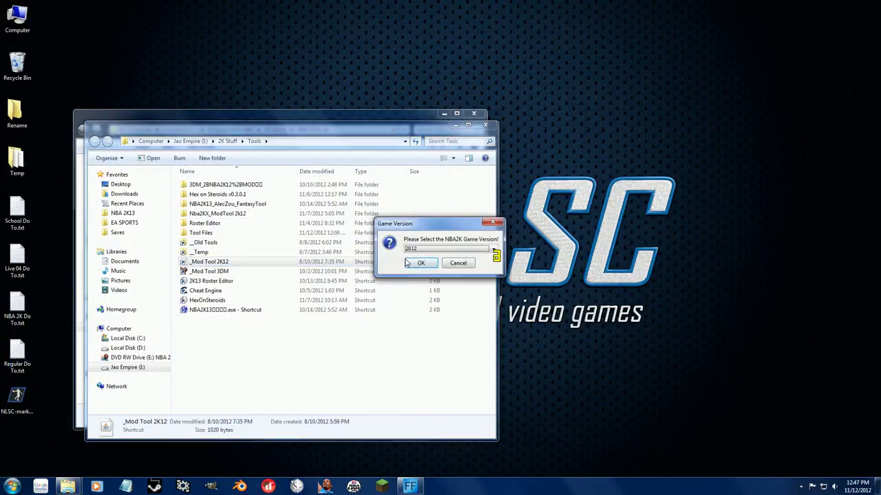
{"action": "left_click", "coordinate": [413, 267]}
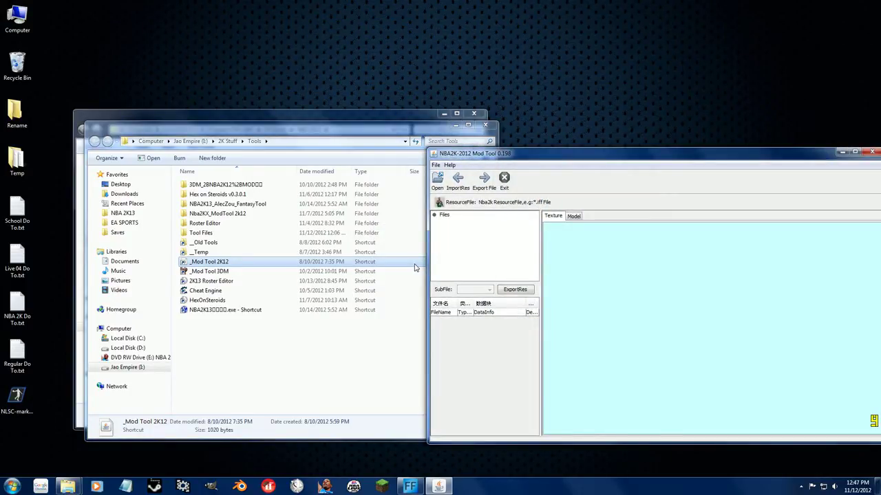
{"action": "left_click_drag", "start_coordinate": [792, 154], "coordinate": [664, 148]}
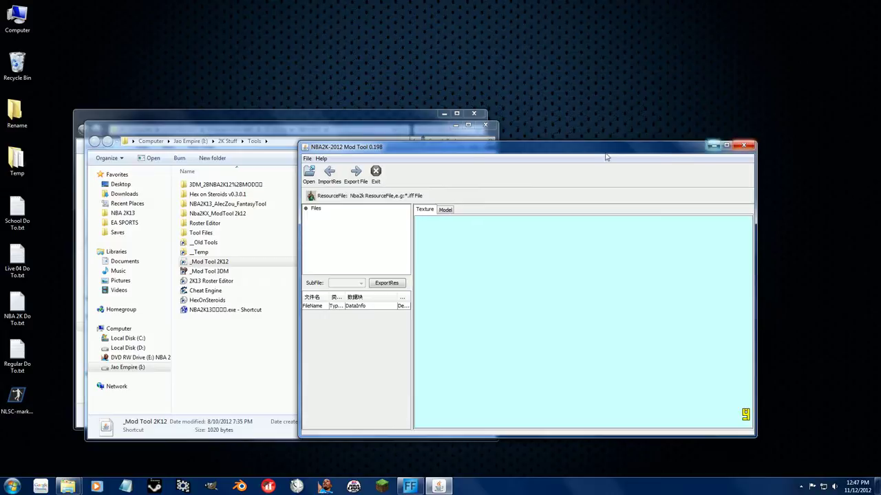
{"action": "left_click", "coordinate": [743, 145]}
Launch _Mod Tool 3DM and open uh005.iff from the NBA 2K13 folder in it.
{"action": "left_click", "coordinate": [211, 271]}
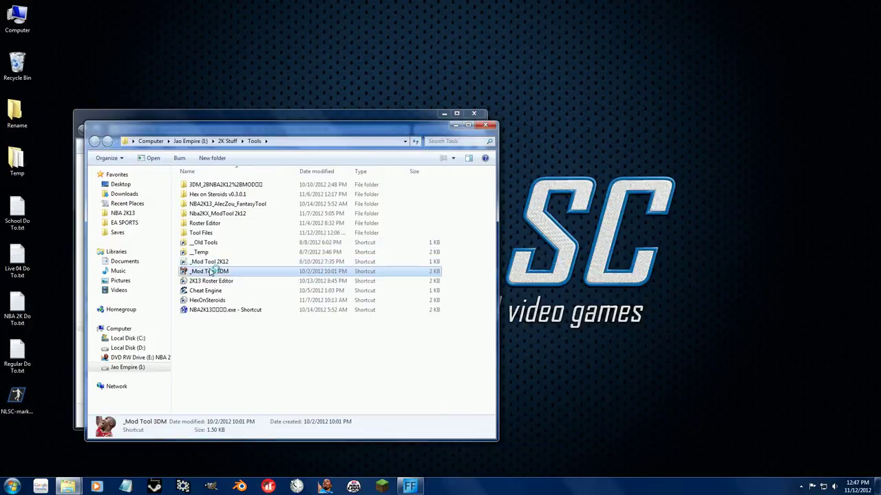
{"action": "left_click", "coordinate": [70, 76]}
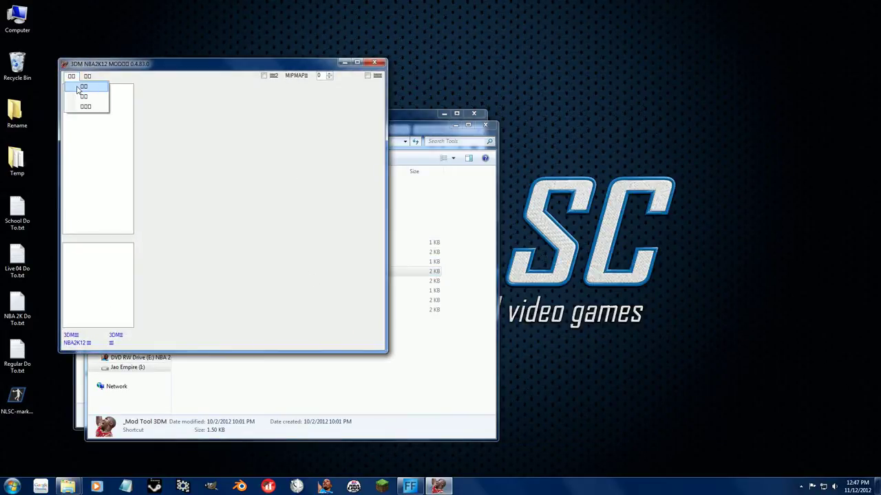
{"action": "left_click", "coordinate": [81, 87]}
{"action": "left_click", "coordinate": [196, 232]}
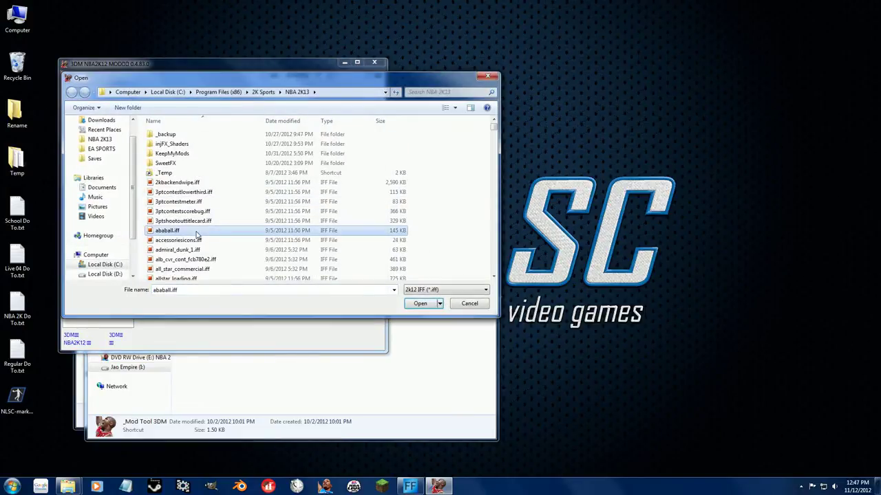
{"action": "type", "text": "uh"}
{"action": "key", "text": "Down"}
{"action": "key", "text": "Down"}
{"action": "key", "text": "Down"}
{"action": "key", "text": "Down"}
{"action": "key", "text": "Down"}
{"action": "key", "text": "Return"}
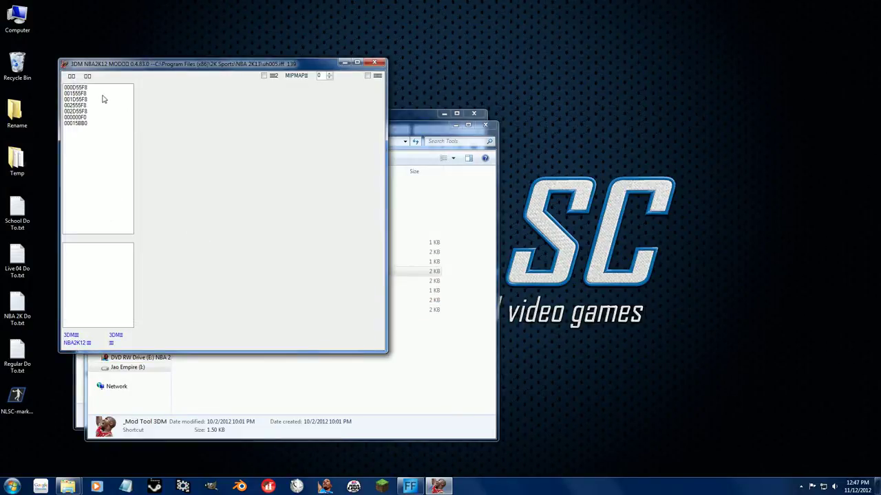
Preview texture 001555F8 of uh005.iff, and close the mod tool and the Tools folder.
{"action": "left_click", "coordinate": [102, 94]}
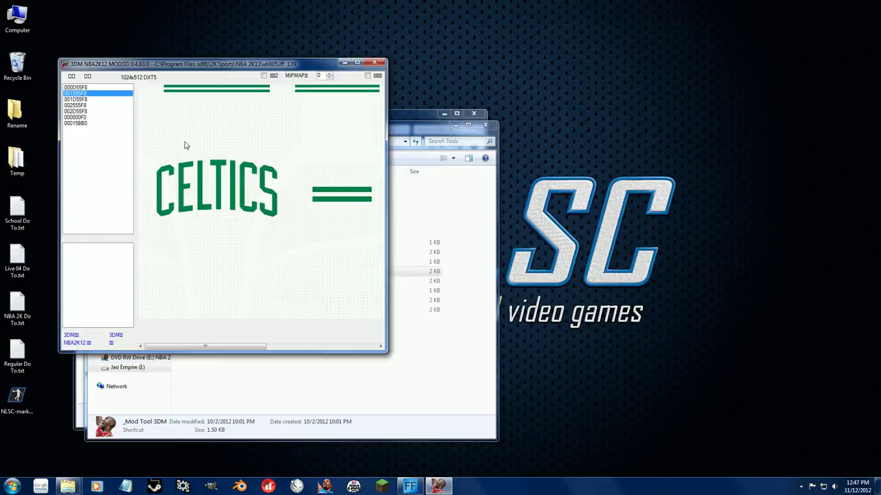
{"action": "left_click", "coordinate": [88, 77]}
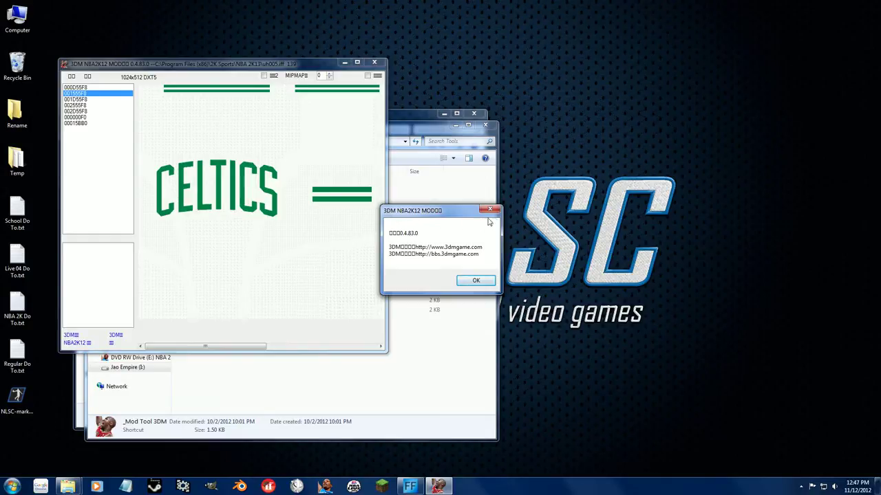
{"action": "left_click", "coordinate": [491, 210]}
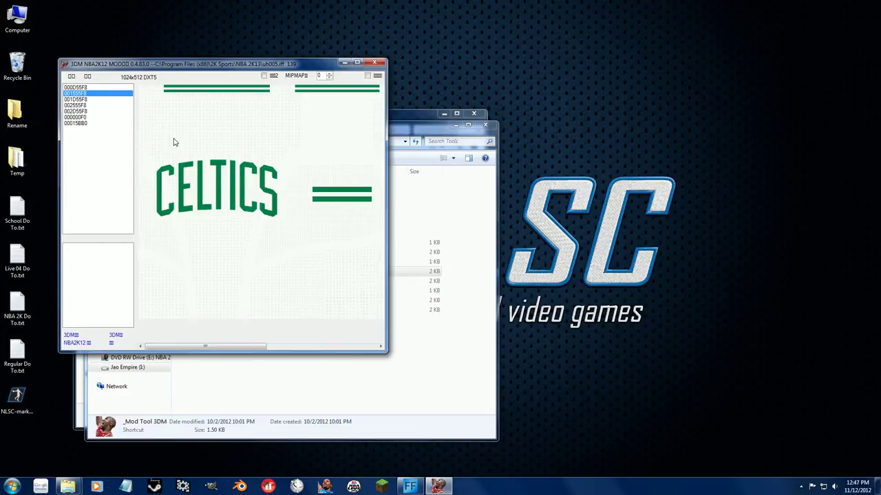
{"action": "left_click", "coordinate": [376, 62]}
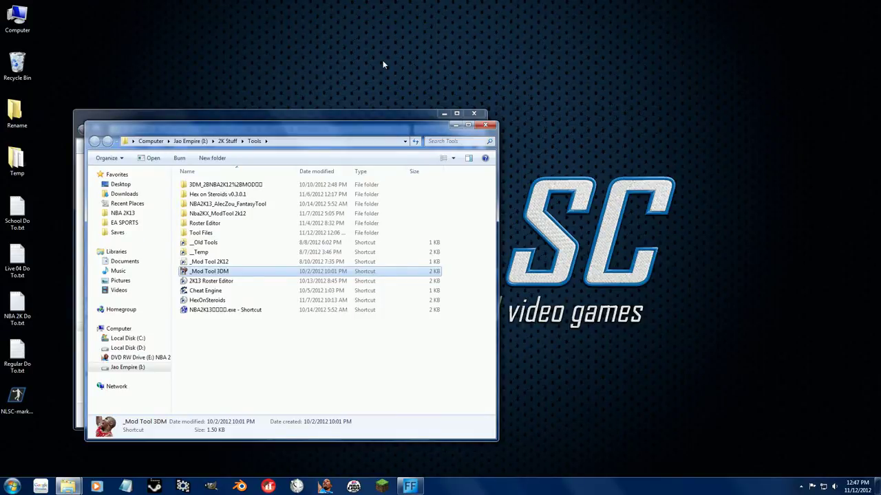
{"action": "left_click_drag", "start_coordinate": [449, 131], "coordinate": [541, 129]}
{"action": "left_click", "coordinate": [576, 123]}
Examine the IFF files in the NBA 2K13 folder whose names start with f and with s.
{"action": "left_click", "coordinate": [206, 296]}
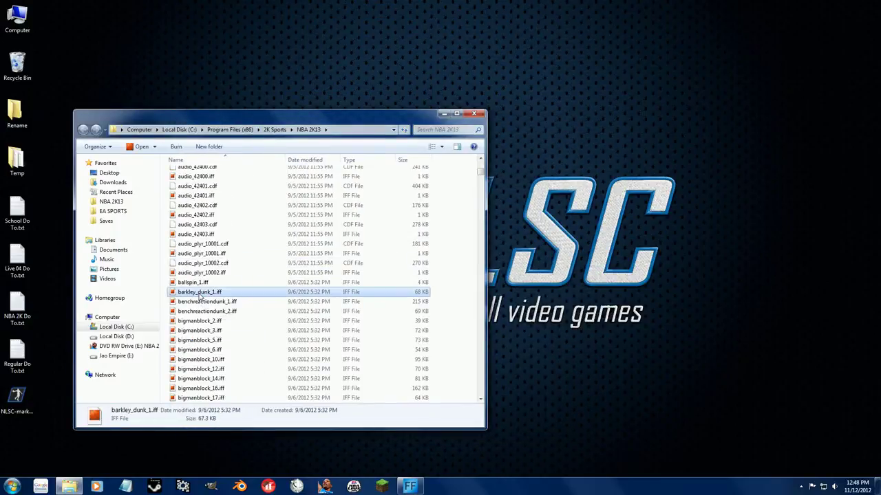
{"action": "scroll", "coordinate": [271, 225], "scroll_direction": "up", "scroll_amount": 5}
{"action": "scroll", "coordinate": [270, 225], "scroll_direction": "down", "scroll_amount": 2}
{"action": "key", "text": "f"}
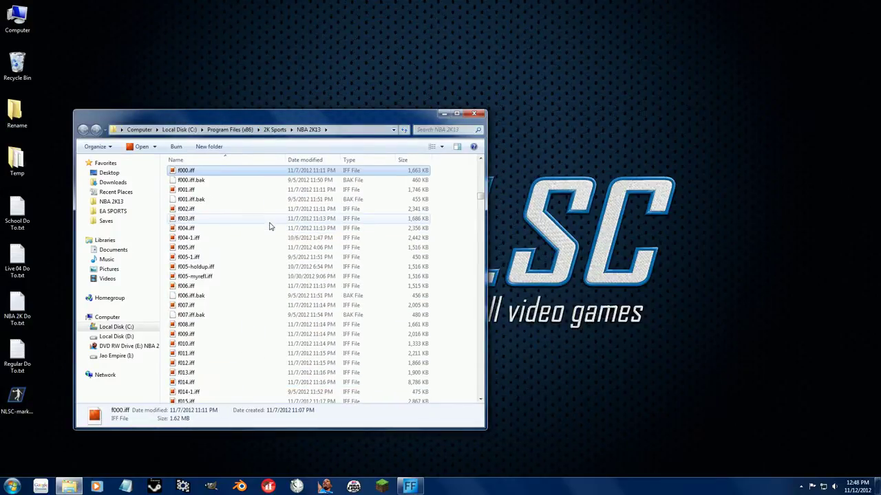
{"action": "key", "text": "s"}
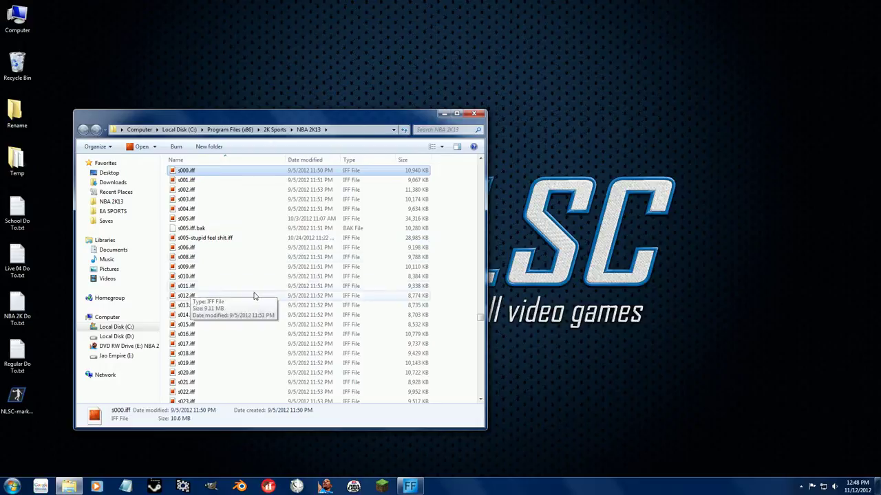
{"action": "left_click", "coordinate": [222, 305]}
{"action": "scroll", "coordinate": [258, 248], "scroll_direction": "down", "scroll_amount": 15}
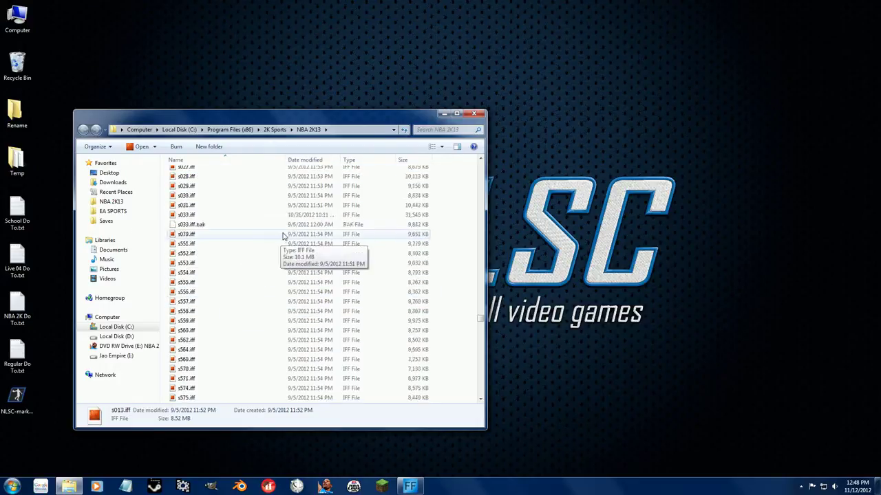
{"action": "scroll", "coordinate": [271, 248], "scroll_direction": "up", "scroll_amount": 10}
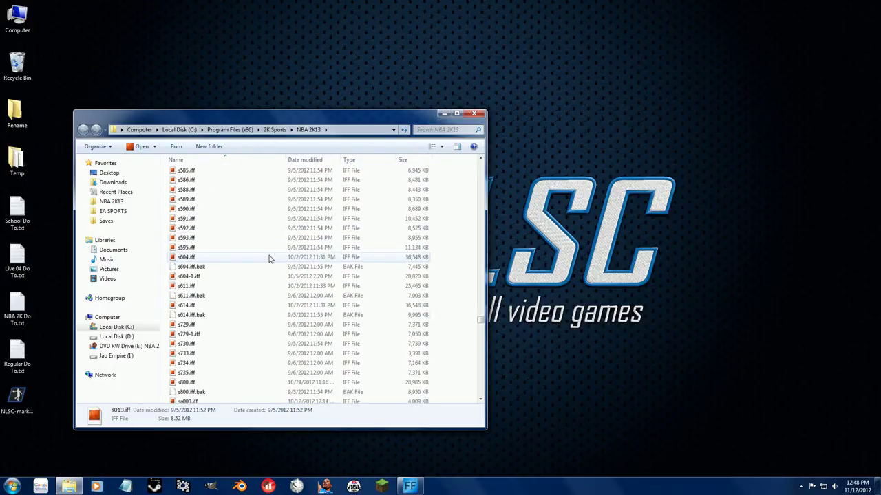
Copy f005.iff from the NBA 2K12 game folder.
{"action": "left_click", "coordinate": [274, 129]}
{"action": "double_click", "coordinate": [189, 174]}
{"action": "left_click", "coordinate": [234, 270]}
{"action": "type", "text": "f005"}
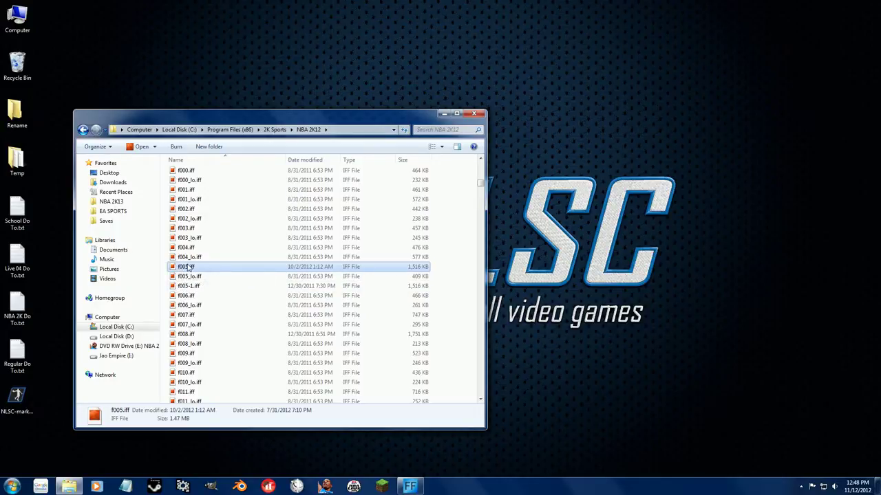
{"action": "right_click", "coordinate": [187, 264]}
{"action": "left_click", "coordinate": [214, 404]}
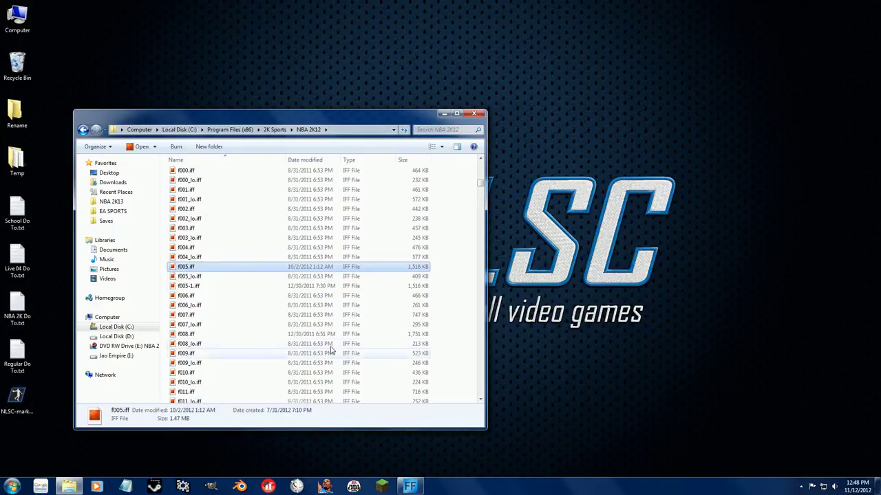
Try to paste the copied f005.iff into the NBA 2K13 game folder.
{"action": "key", "text": "BackSpace"}
{"action": "double_click", "coordinate": [190, 183]}
{"action": "right_click", "coordinate": [238, 240]}
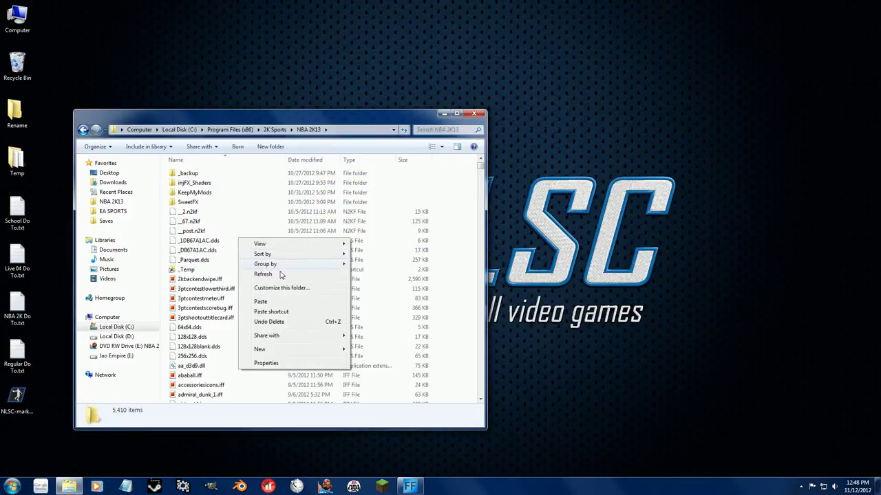
{"action": "left_click", "coordinate": [260, 302]}
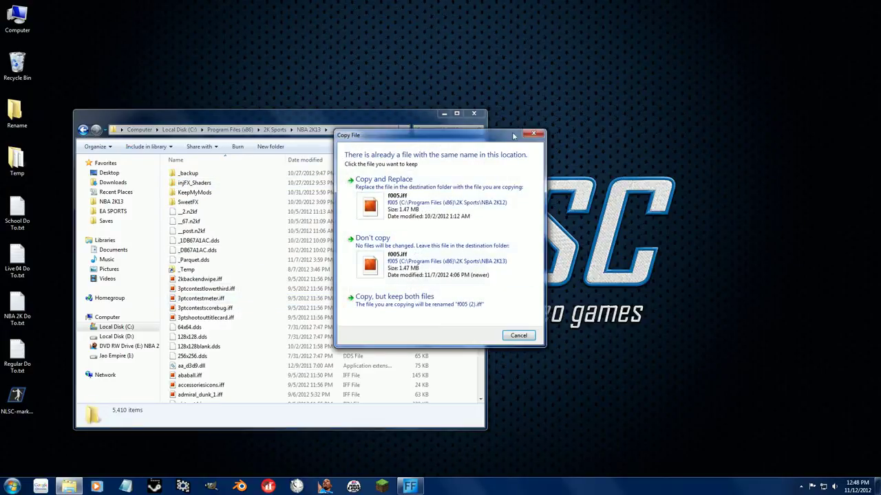
{"action": "left_click", "coordinate": [534, 135]}
Reopen the NBA 2K13 game folder and locate the numbered logo files such as logo001.iff, and newscorebug.iff.
{"action": "key", "text": "BackSpace"}
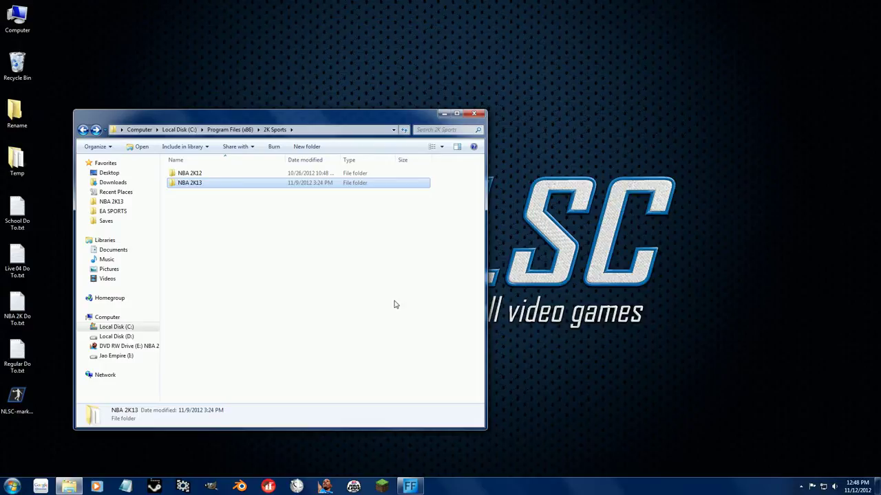
{"action": "double_click", "coordinate": [193, 184]}
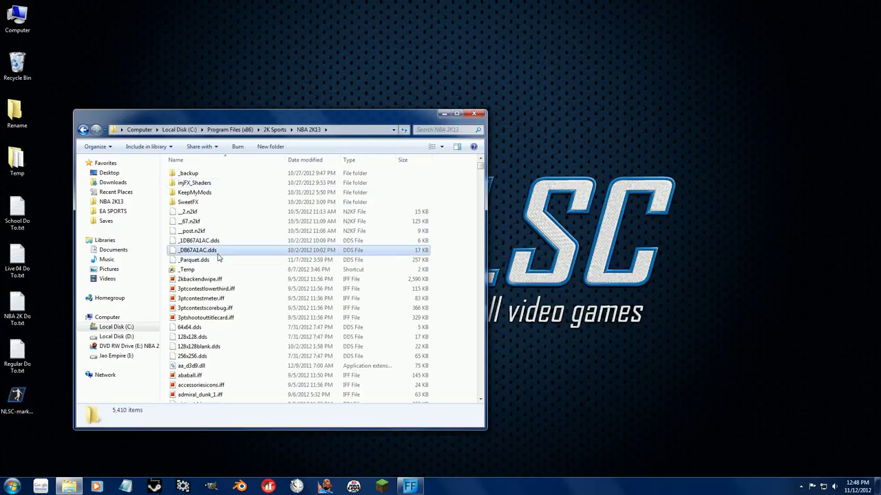
{"action": "type", "text": "log"}
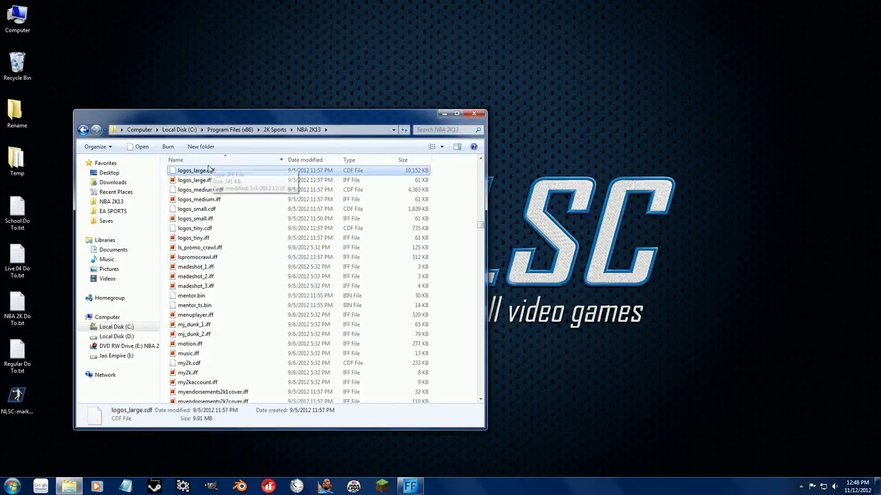
{"action": "type", "text": "lar"}
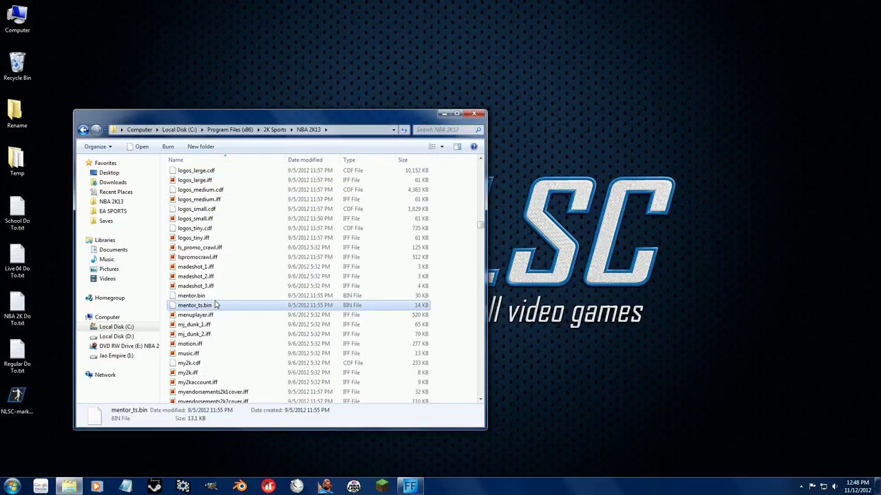
{"action": "type", "text": "logo001"}
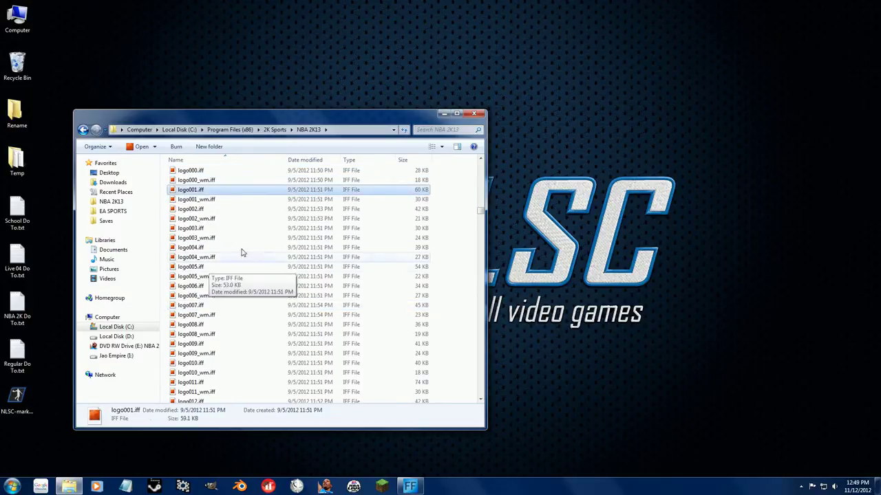
{"action": "left_click_drag", "start_coordinate": [242, 211], "coordinate": [226, 301]}
{"action": "left_click", "coordinate": [227, 296]}
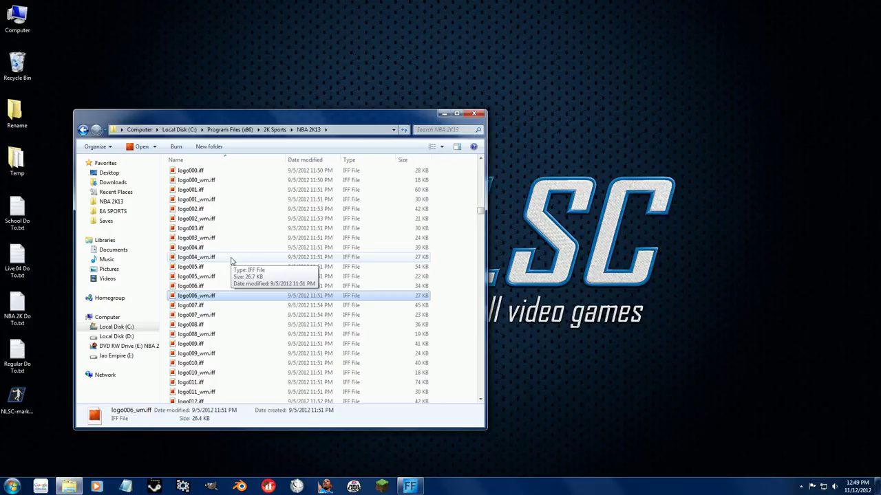
{"action": "left_click", "coordinate": [220, 267]}
{"action": "type", "text": "news"}
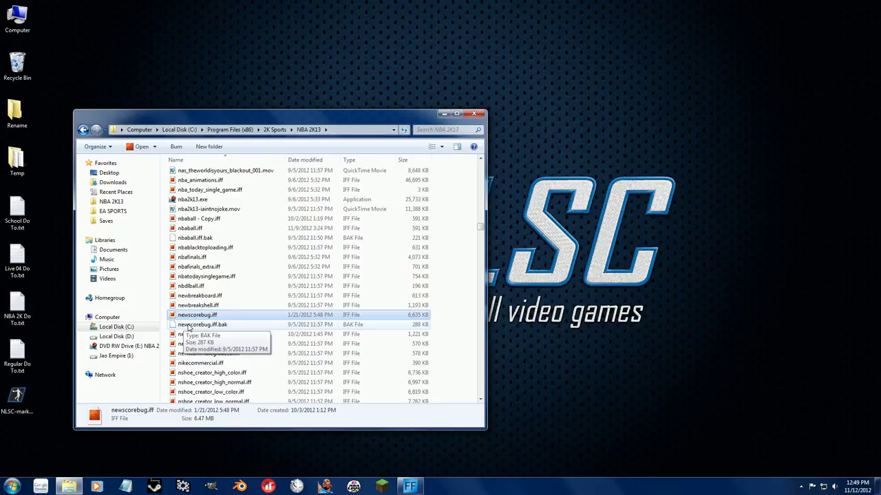
{"action": "left_click", "coordinate": [247, 276]}
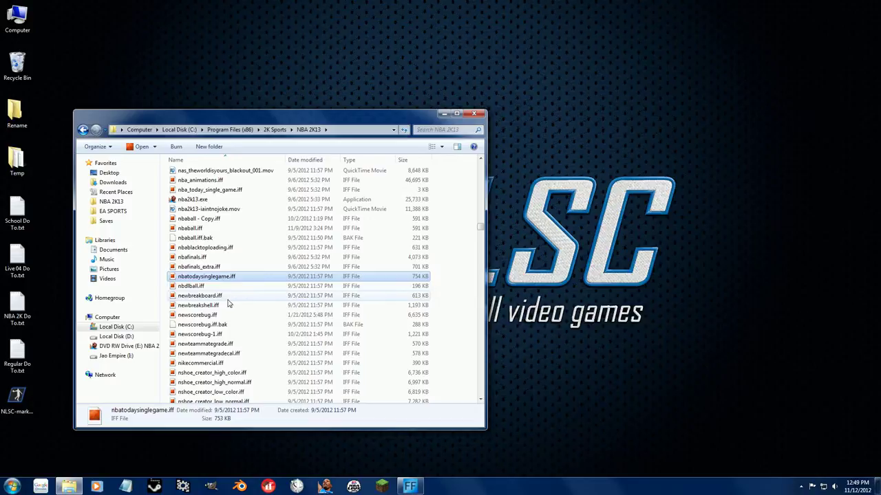
Open the Saves folder in a second window and go from there to the NBA 2K13 folder under AppData\Roaming\2K Sports.
{"action": "right_click", "coordinate": [69, 487]}
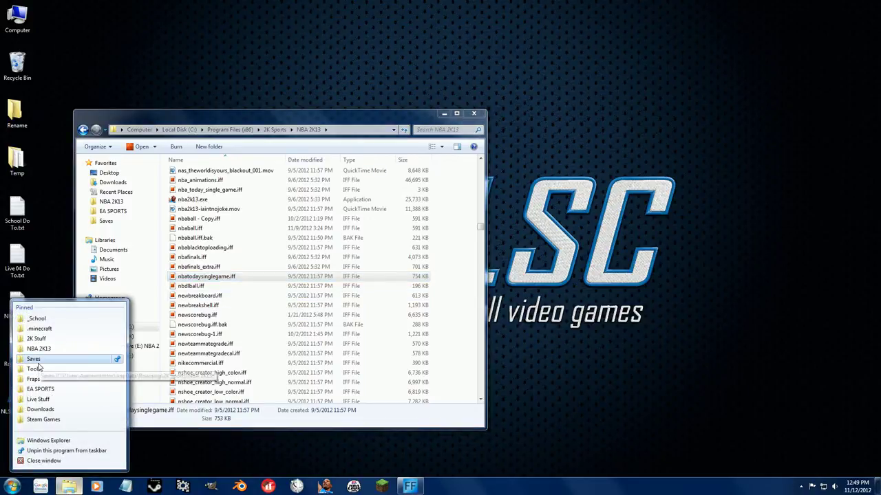
{"action": "left_click", "coordinate": [38, 359]}
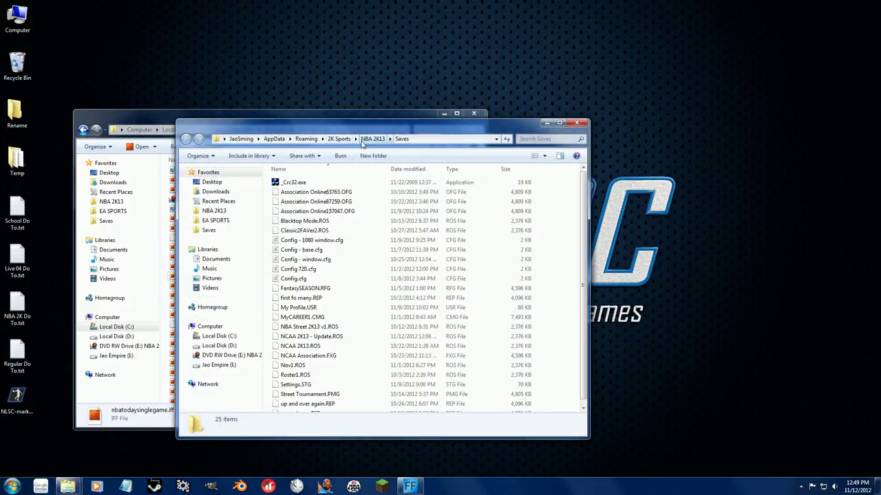
{"action": "left_click", "coordinate": [341, 139]}
{"action": "double_click", "coordinate": [297, 203]}
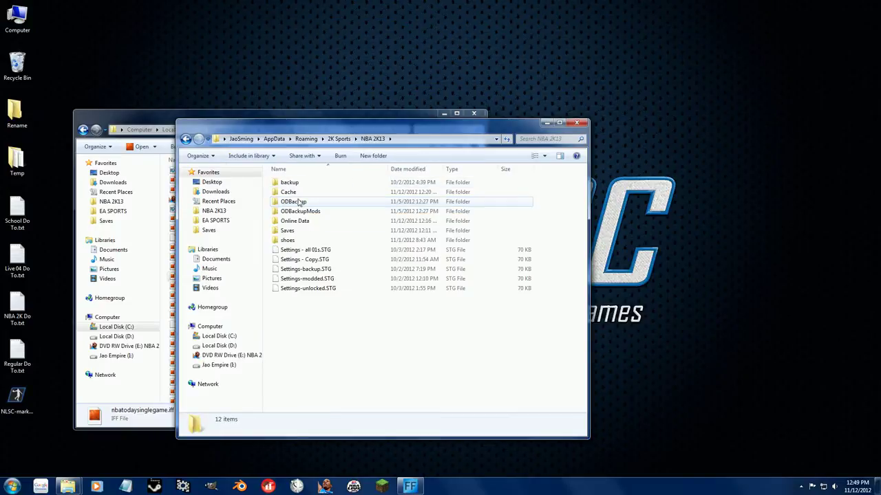
Locate newscorebug.iff in the downloads folder under Online Data, and close both Explorer windows.
{"action": "double_click", "coordinate": [295, 220]}
{"action": "double_click", "coordinate": [307, 183]}
{"action": "scroll", "coordinate": [337, 271], "scroll_direction": "down", "scroll_amount": 3}
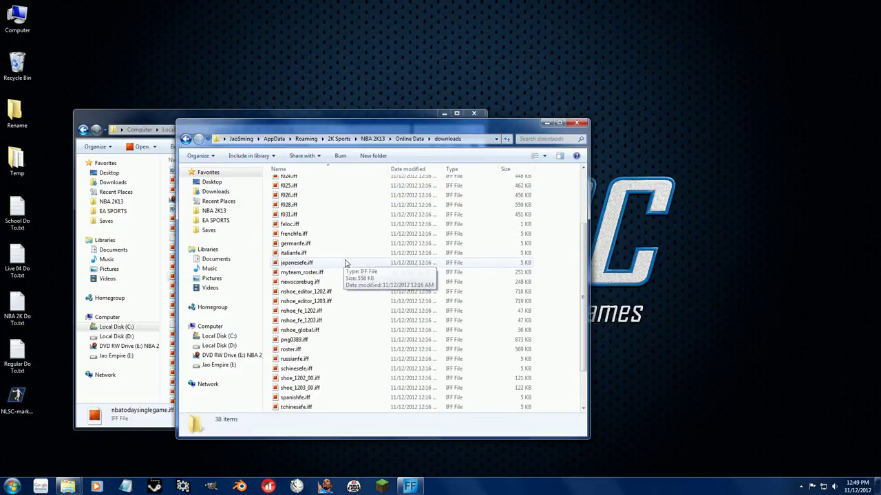
{"action": "left_click", "coordinate": [340, 281]}
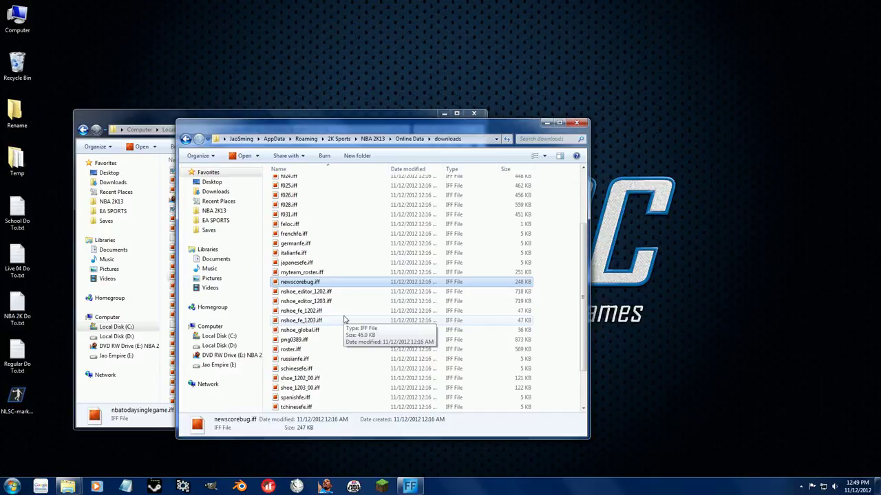
{"action": "left_click", "coordinate": [576, 123]}
{"action": "left_click", "coordinate": [473, 113]}
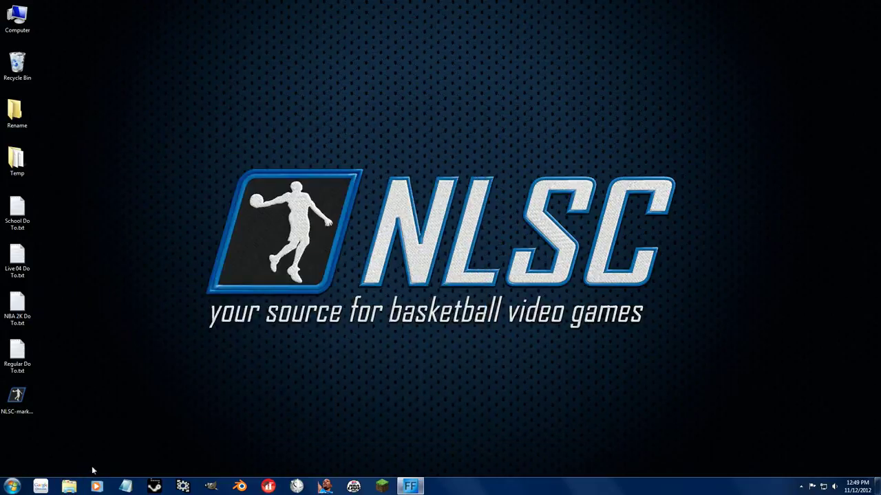
Open the Tools folder under 2K Stuff and launch the _Mod Tool 2K12 shortcut.
{"action": "right_click", "coordinate": [69, 486]}
{"action": "left_click", "coordinate": [33, 379]}
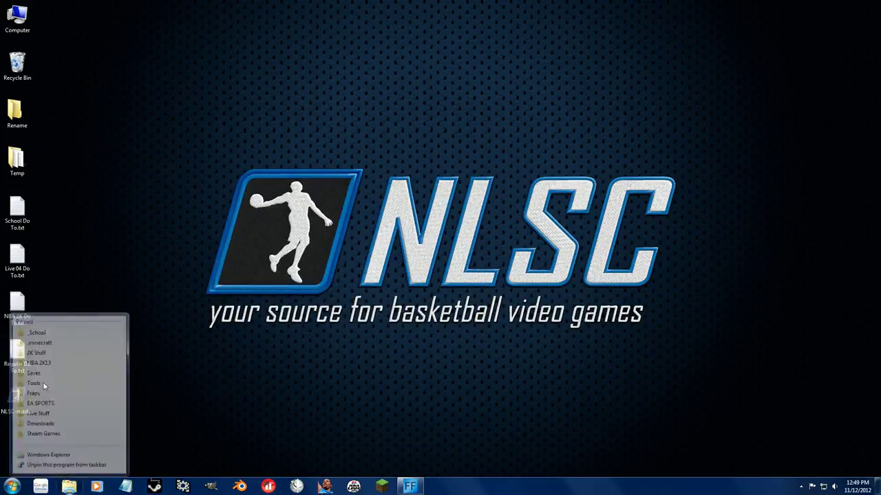
{"action": "left_click", "coordinate": [310, 262]}
{"action": "double_click", "coordinate": [309, 262]}
{"action": "key", "text": "Escape"}
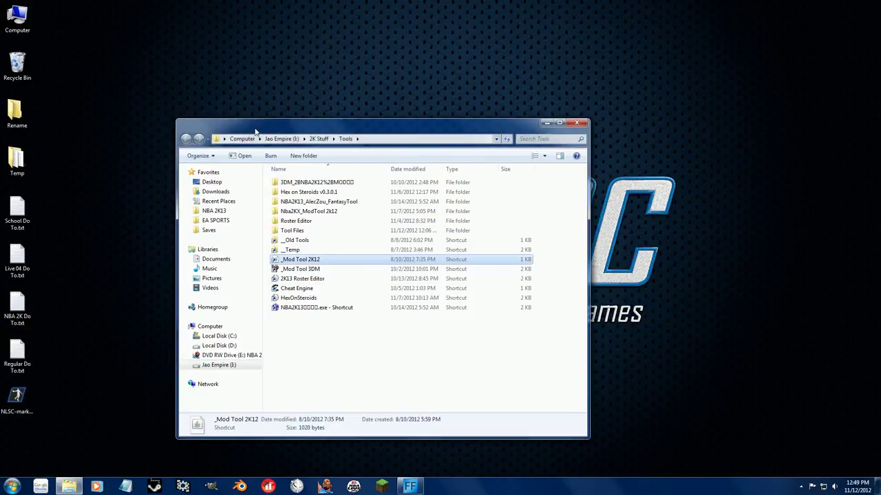
Open png0046.iff from the NBA 2K13 game folder in NBA2K-2012 Mod Tool.
{"action": "left_click", "coordinate": [309, 175]}
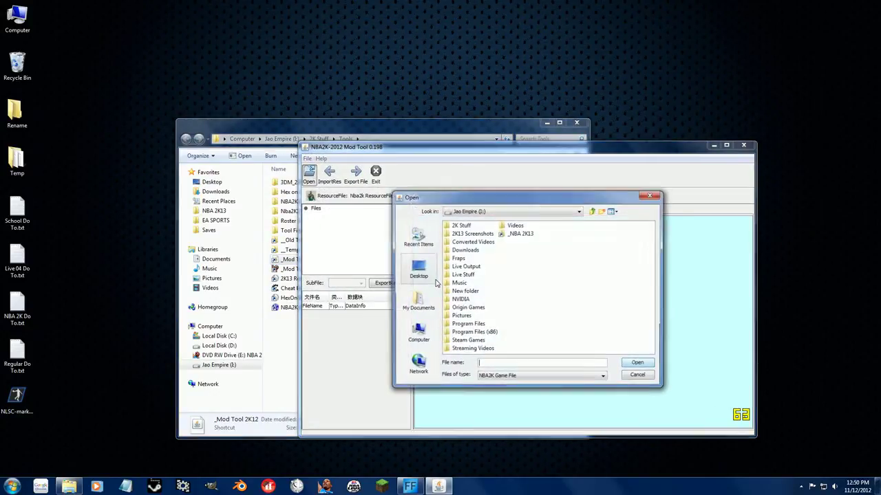
{"action": "left_click", "coordinate": [511, 234]}
{"action": "double_click", "coordinate": [511, 235]}
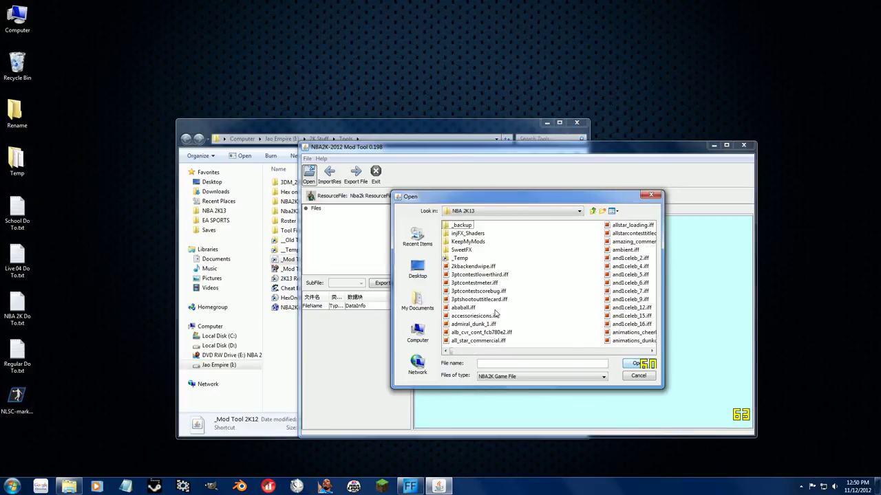
{"action": "key", "text": "p"}
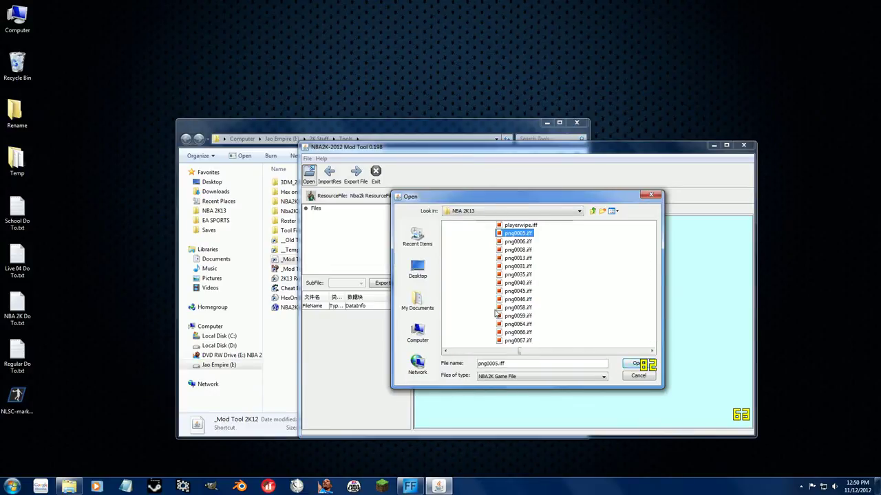
{"action": "left_click", "coordinate": [514, 300]}
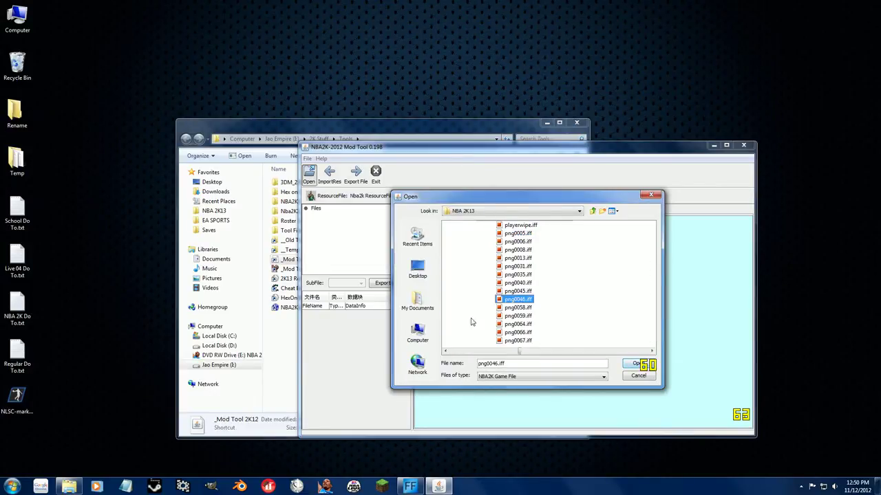
{"action": "double_click", "coordinate": [523, 300]}
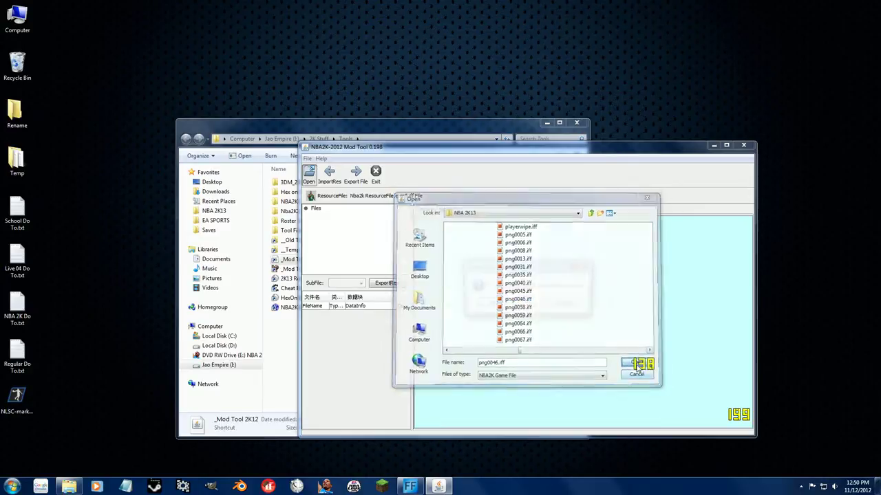
{"action": "left_click", "coordinate": [491, 305]}
{"action": "left_click", "coordinate": [524, 304]}
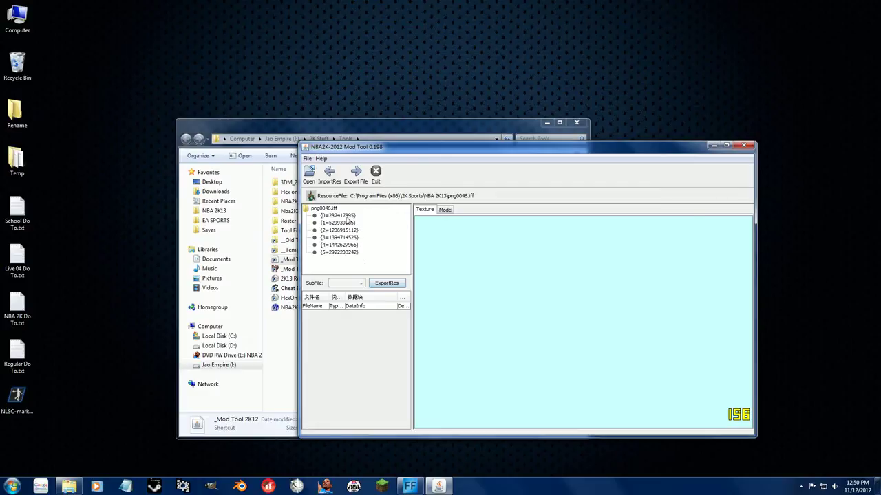
Preview each of the six entries inside png0046.iff, including the face textures and the head model.
{"action": "left_click", "coordinate": [345, 217]}
{"action": "left_click", "coordinate": [345, 224]}
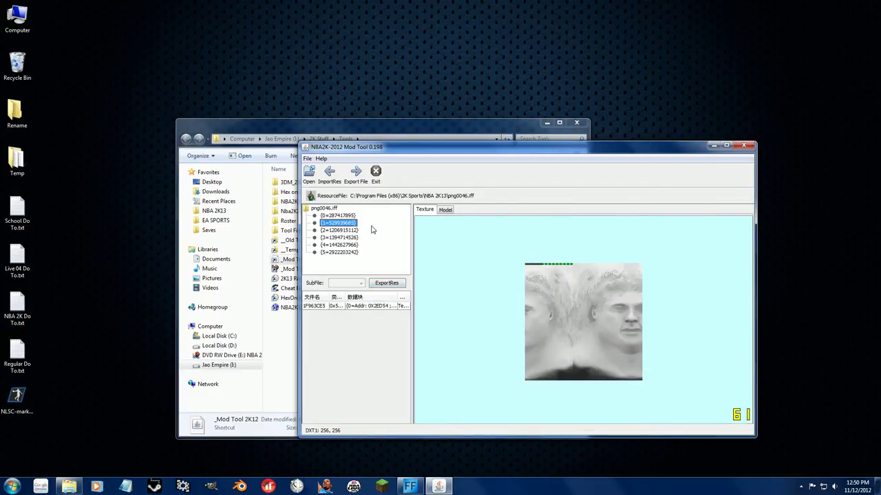
{"action": "left_click", "coordinate": [342, 231]}
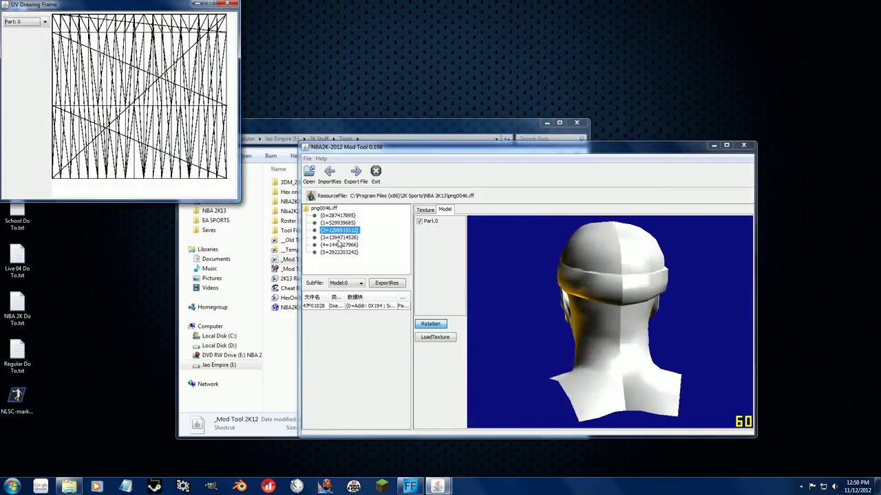
{"action": "left_click", "coordinate": [338, 240]}
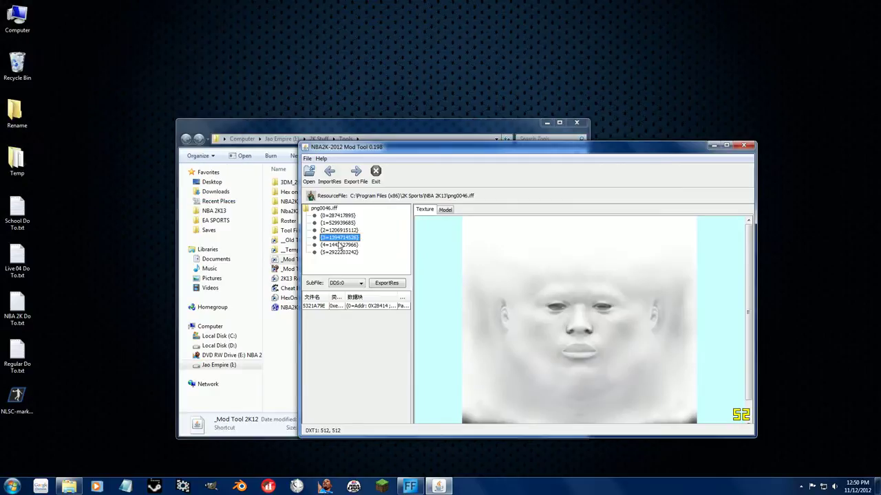
{"action": "left_click", "coordinate": [340, 245]}
{"action": "left_click", "coordinate": [340, 253]}
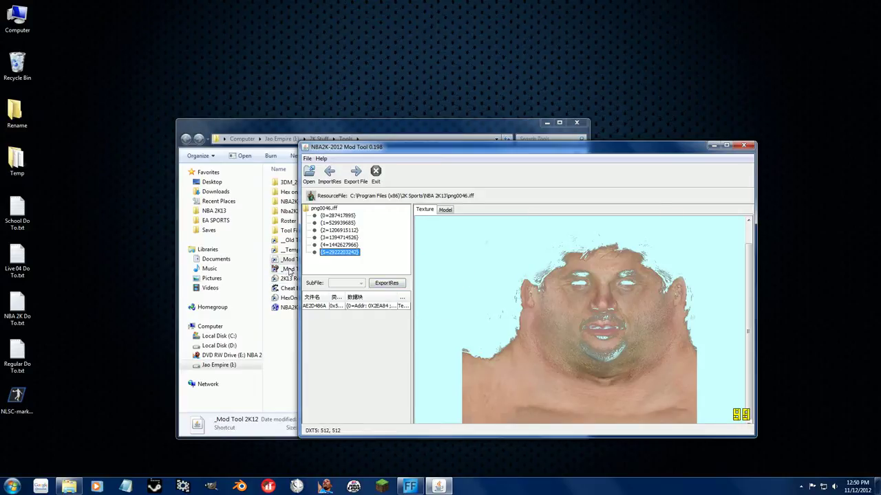
Launch _Mod Tool 3DM from the Tools folder and open png0046.iff from the NBA 2K13 game folder in it.
{"action": "double_click", "coordinate": [289, 270]}
{"action": "left_click", "coordinate": [37, 42]}
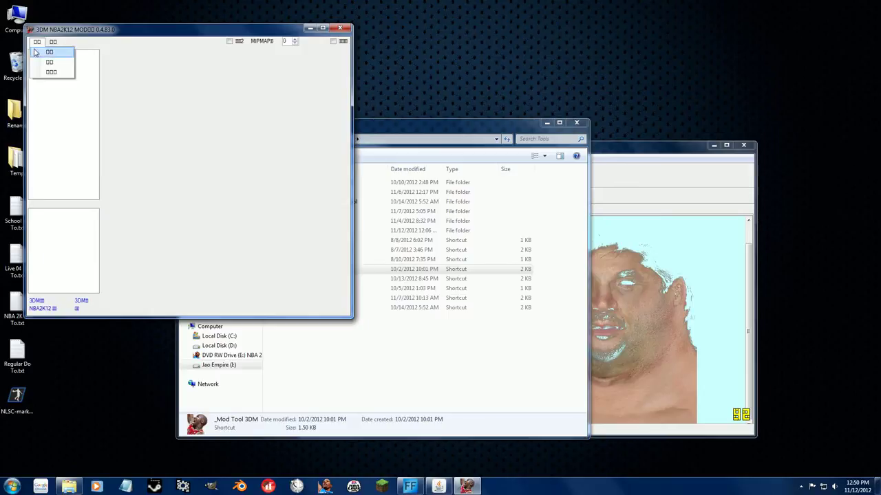
{"action": "left_click", "coordinate": [37, 52]}
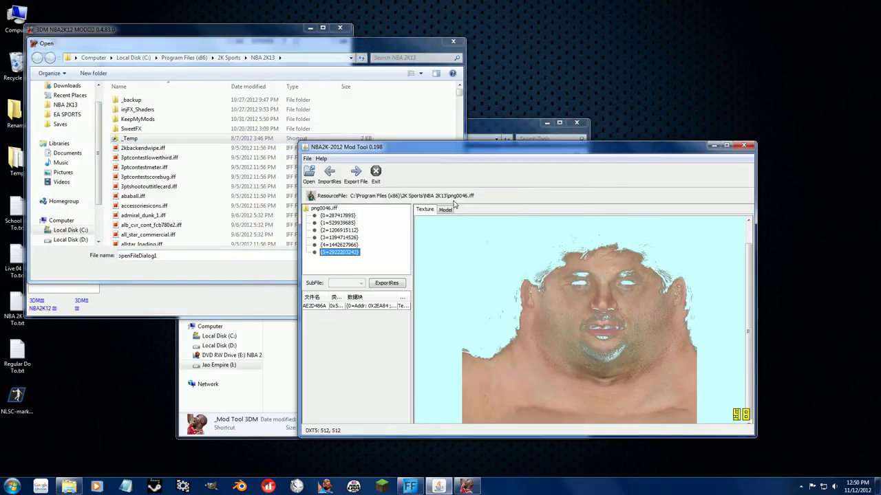
{"action": "left_click", "coordinate": [253, 197]}
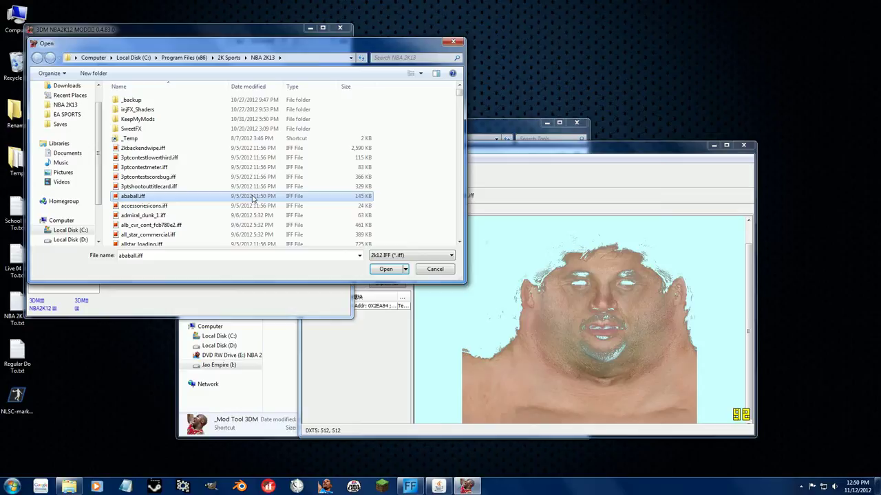
{"action": "key", "text": "p"}
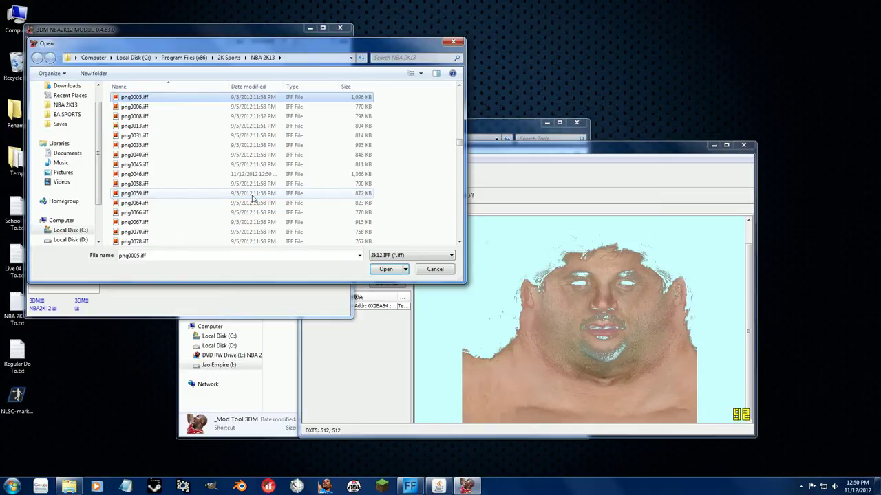
{"action": "double_click", "coordinate": [248, 174]}
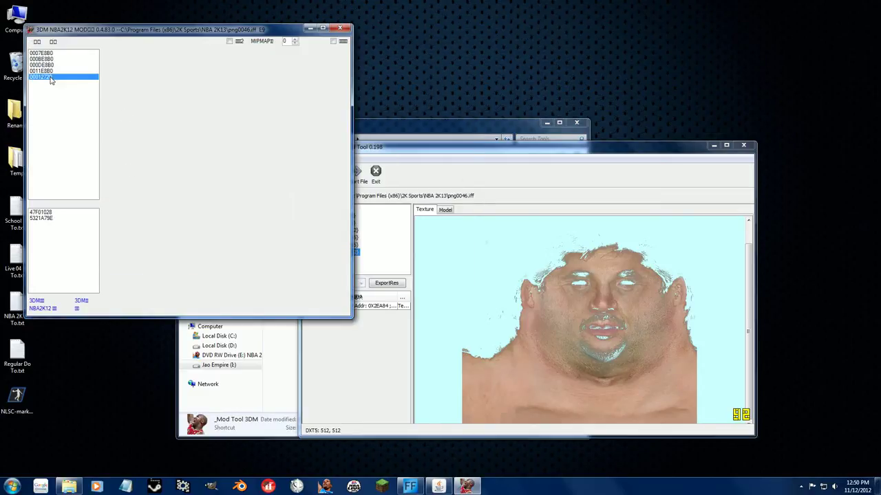
Preview the textures of png0046.iff one after another, from 00012720 up to 0007E8B0.
{"action": "left_click", "coordinate": [50, 79]}
{"action": "left_click", "coordinate": [50, 71]}
{"action": "left_click", "coordinate": [51, 65]}
{"action": "left_click", "coordinate": [51, 60]}
{"action": "left_click", "coordinate": [50, 54]}
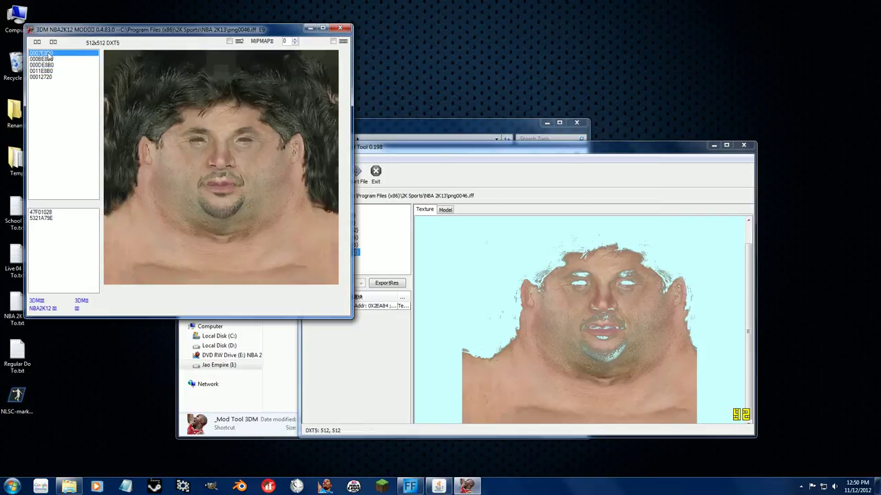
Switch the transparency display of face texture 0007E8B0 on and off, and compare it with the NBA2K-2012 Mod Tool preview.
{"action": "left_click", "coordinate": [333, 41]}
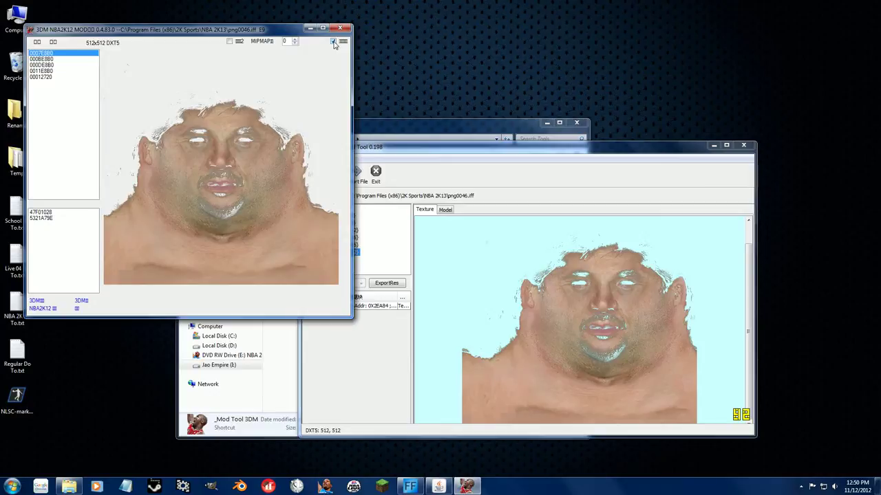
{"action": "left_click", "coordinate": [333, 41]}
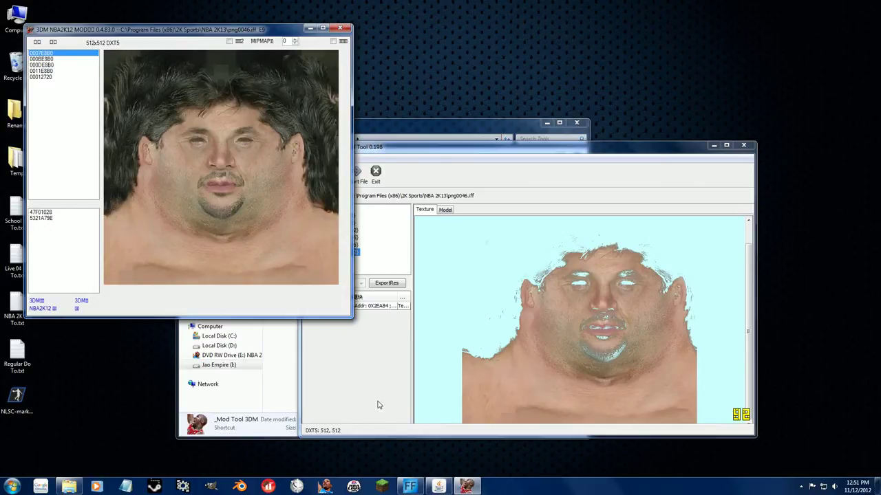
{"action": "left_click", "coordinate": [316, 422]}
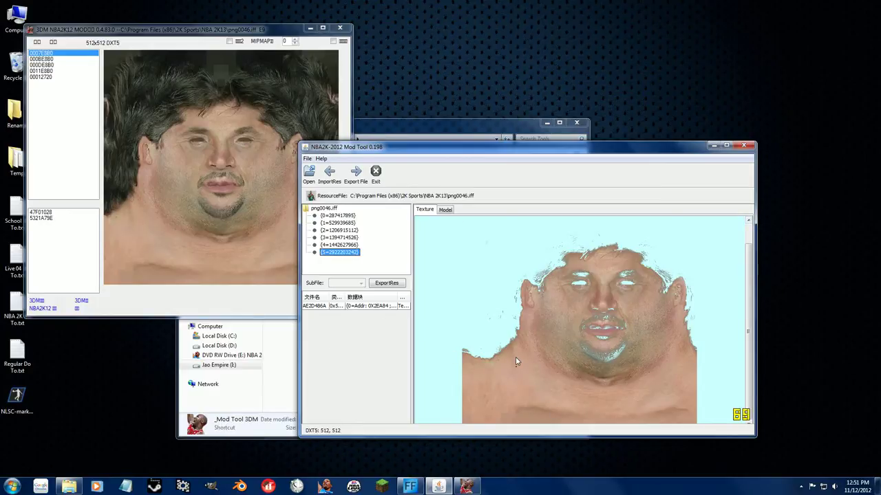
{"action": "left_click", "coordinate": [116, 43]}
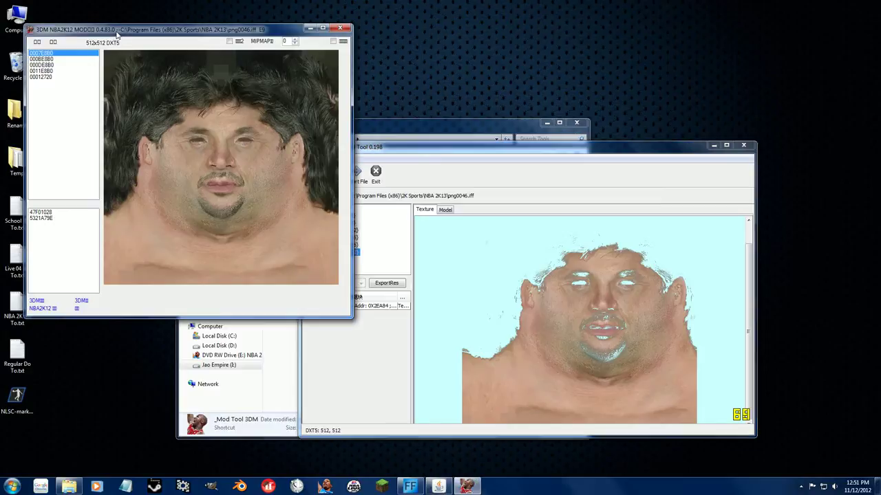
Bring up the export and import dialogs for face texture 0007E8B0 and dismiss both.
{"action": "right_click", "coordinate": [202, 122]}
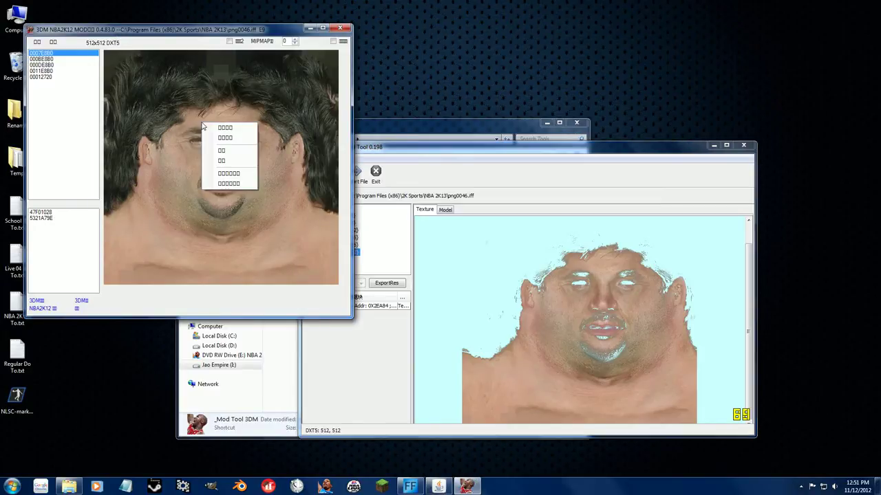
{"action": "left_click", "coordinate": [232, 152]}
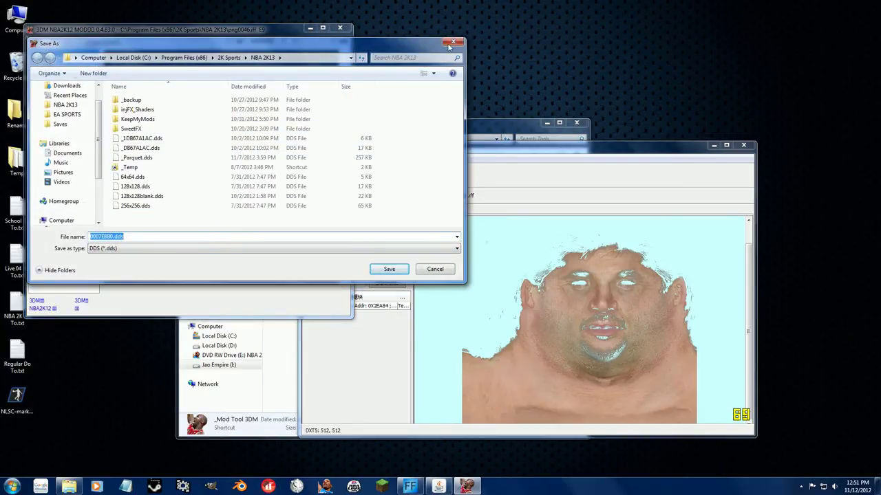
{"action": "key", "text": "Return"}
{"action": "right_click", "coordinate": [195, 121]}
{"action": "left_click", "coordinate": [220, 157]}
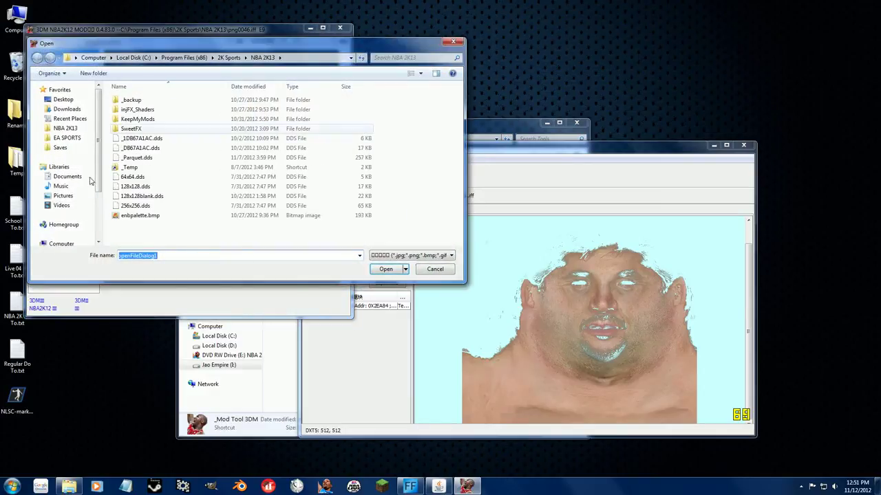
{"action": "left_click", "coordinate": [453, 42]}
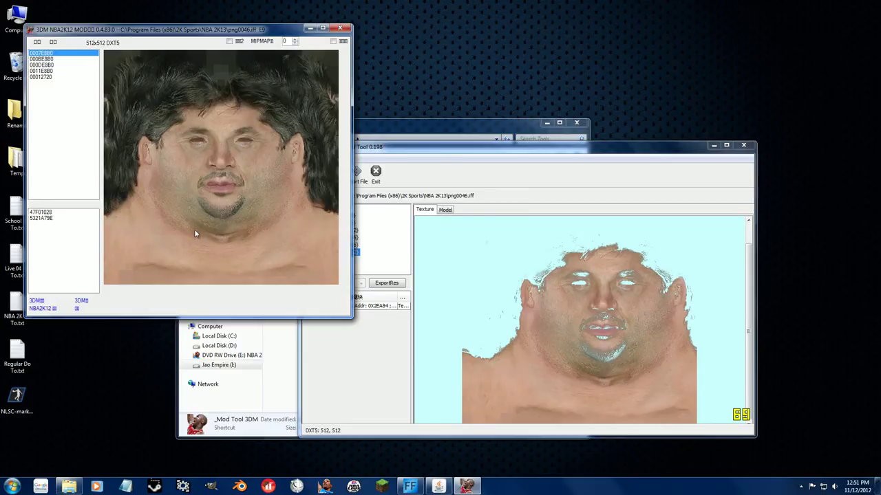
View the head model 47F01028 in the 3D render window, close it, and display texture 0011E8B0.
{"action": "double_click", "coordinate": [38, 218]}
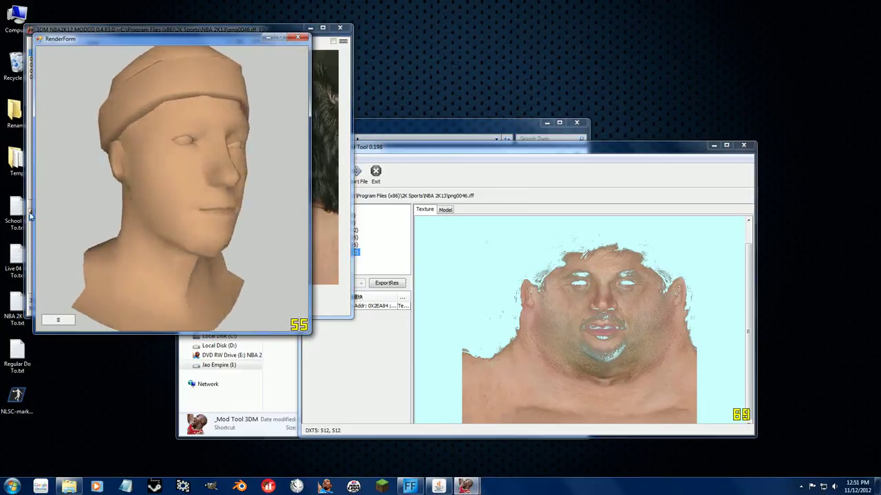
{"action": "left_click", "coordinate": [31, 217]}
{"action": "left_click_drag", "start_coordinate": [144, 331], "coordinate": [436, 39]}
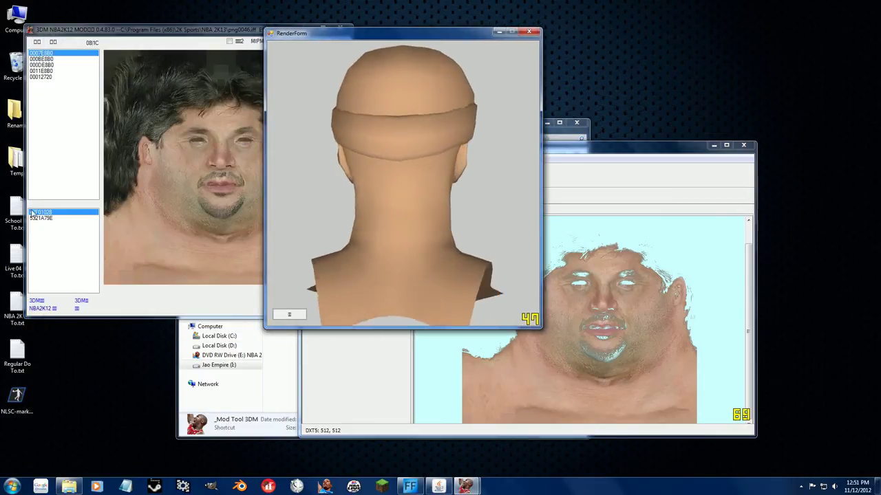
{"action": "right_click", "coordinate": [36, 216]}
{"action": "left_click", "coordinate": [60, 229]}
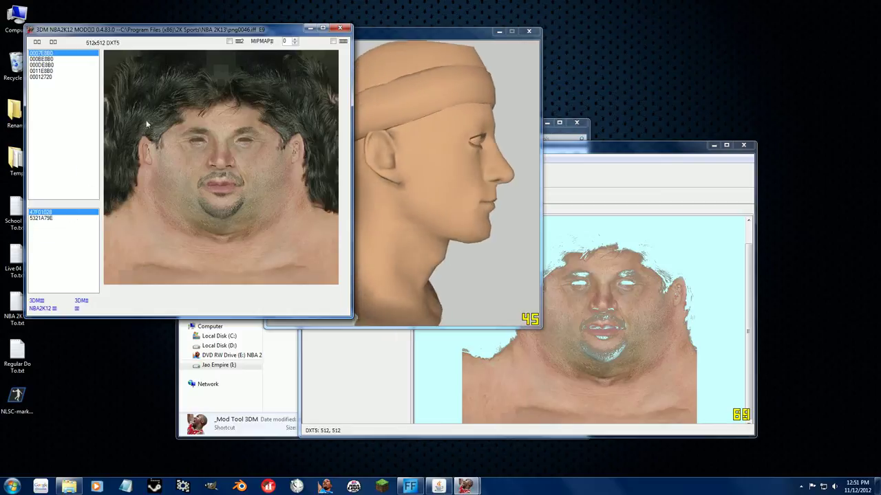
{"action": "left_click", "coordinate": [527, 32]}
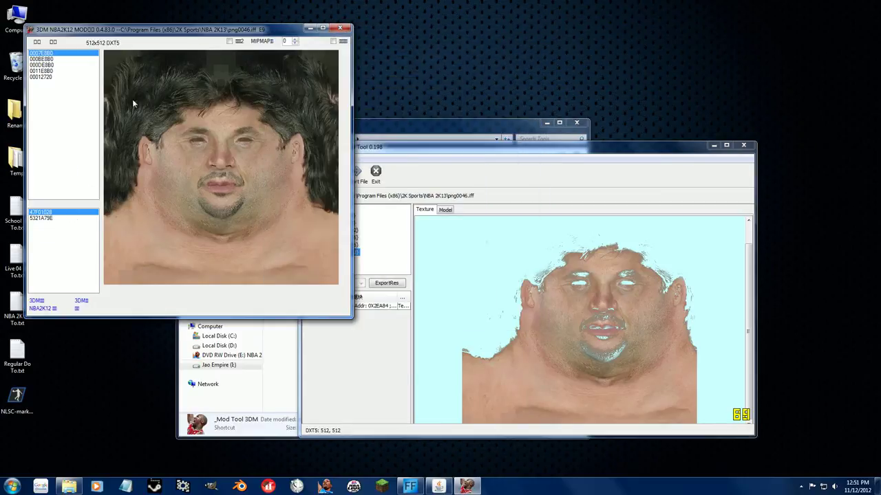
{"action": "left_click", "coordinate": [42, 70]}
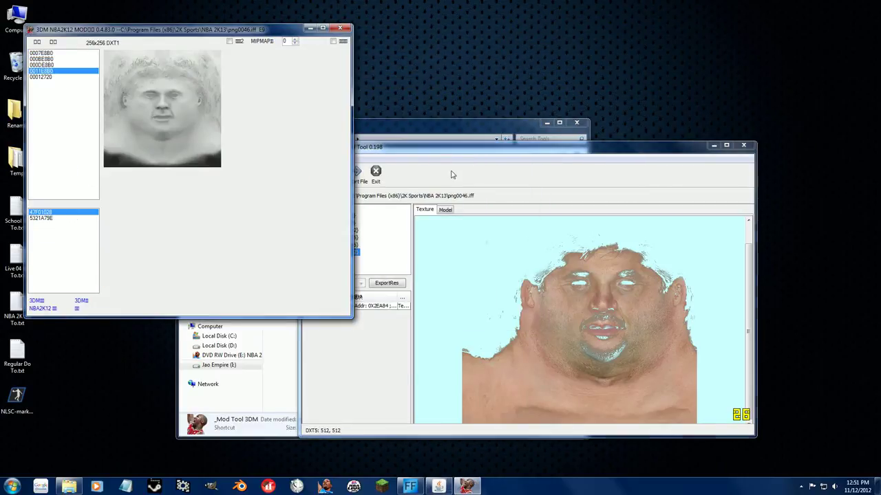
Switch to NBA2K-2012 Mod Tool, open uh005.iff from the NBA 2K13 folder and preview its textures.
{"action": "left_click", "coordinate": [361, 178]}
{"action": "left_click", "coordinate": [309, 174]}
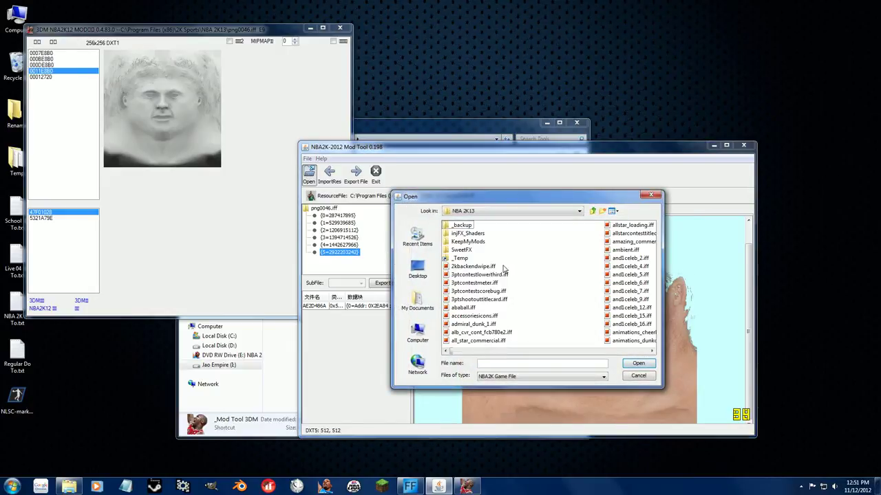
{"action": "type", "text": "uh005"}
{"action": "key", "text": "Return"}
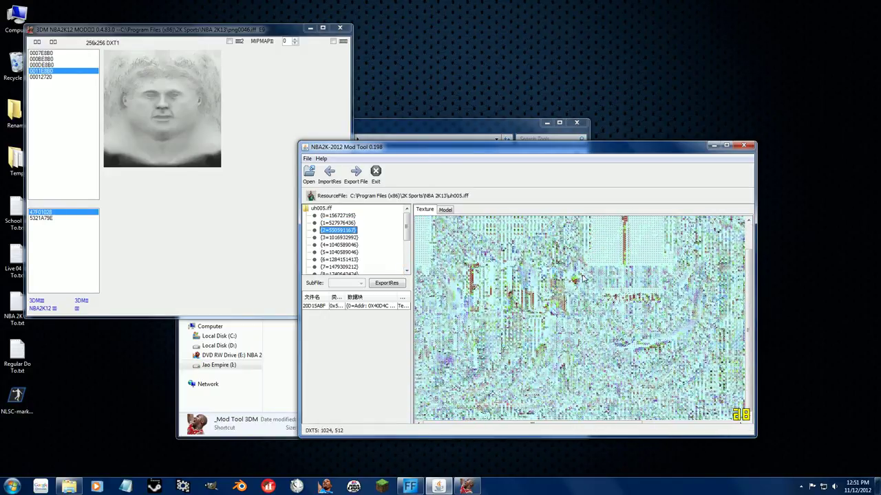
{"action": "left_click", "coordinate": [346, 237]}
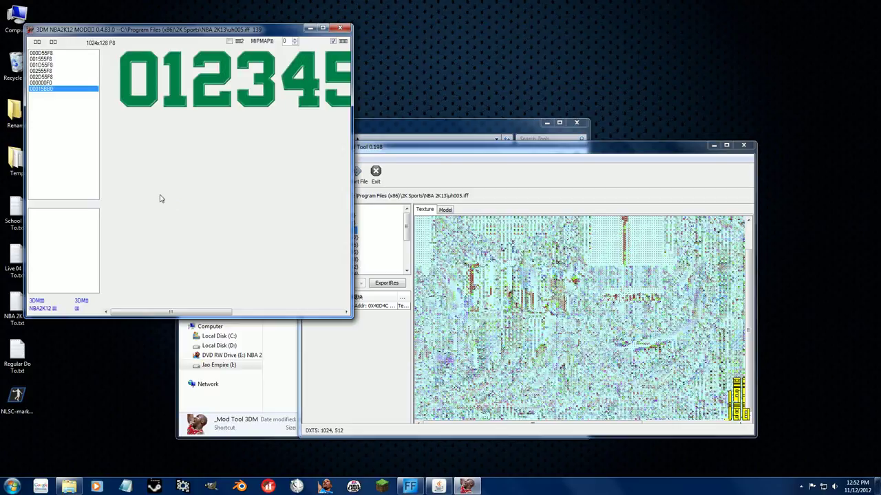
Close both mod tools and the Tools folder window.
{"action": "left_click", "coordinate": [339, 27]}
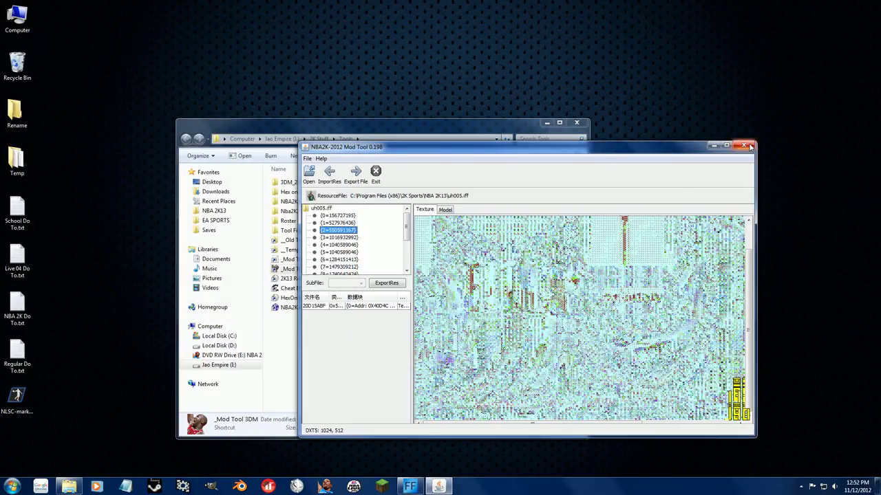
{"action": "left_click", "coordinate": [750, 147]}
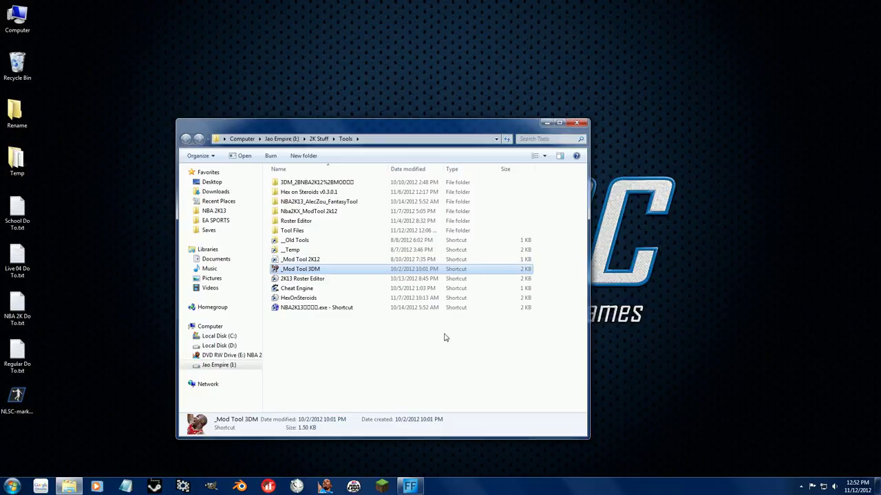
{"action": "left_click", "coordinate": [577, 123]}
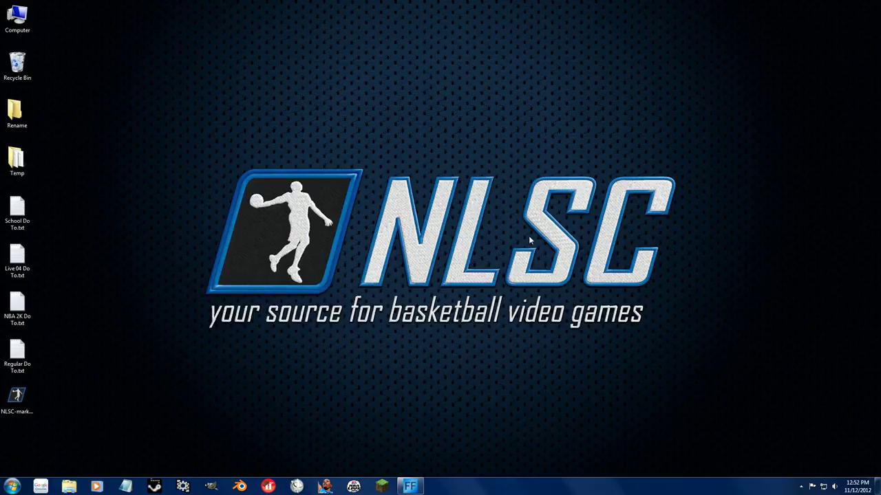